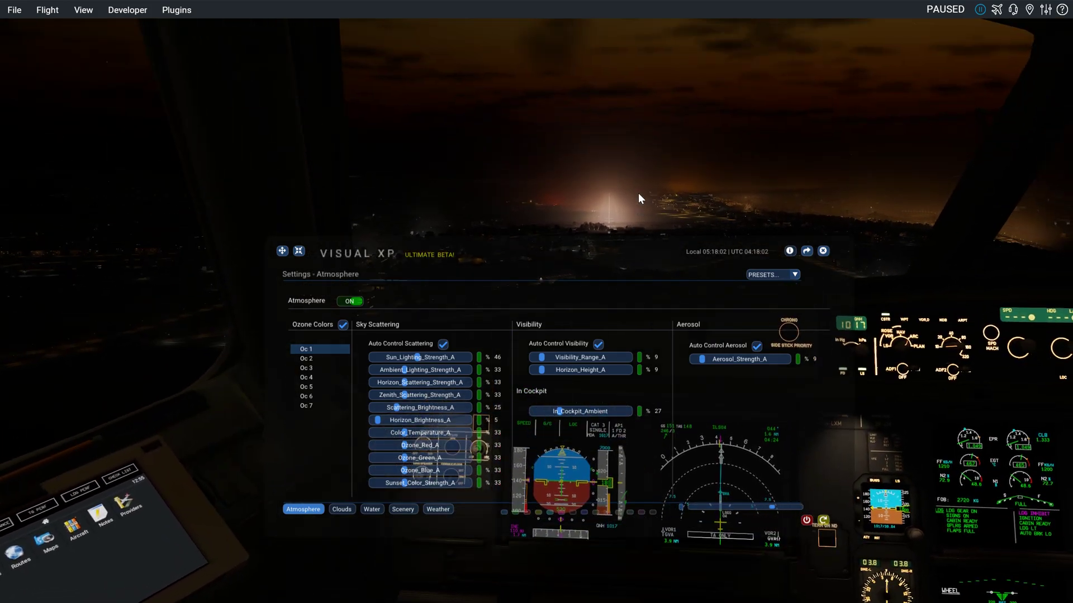
Step: Examine the sky, clouds and runway approach from the cockpit in changing light, including a closer view
{"action": "scroll", "coordinate": [638, 193], "scroll_direction": "up", "scroll_amount": 5}
{"action": "scroll", "coordinate": [573, 219], "scroll_direction": "up", "scroll_amount": 4}
{"action": "left_click_drag", "start_coordinate": [573, 219], "coordinate": [552, 210]}
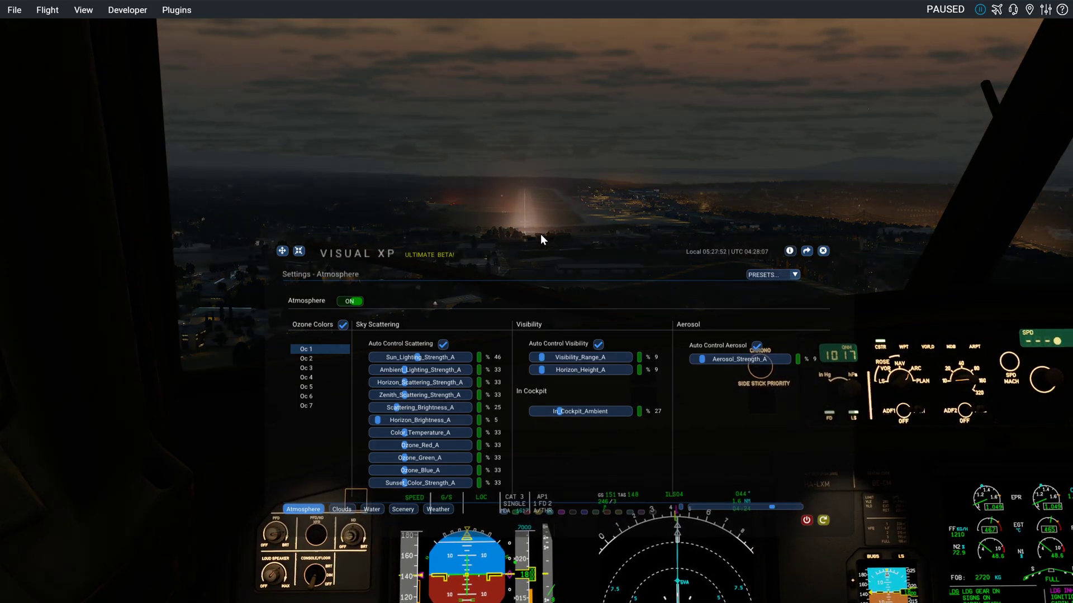
{"action": "left_click_drag", "start_coordinate": [541, 234], "coordinate": [614, 228]}
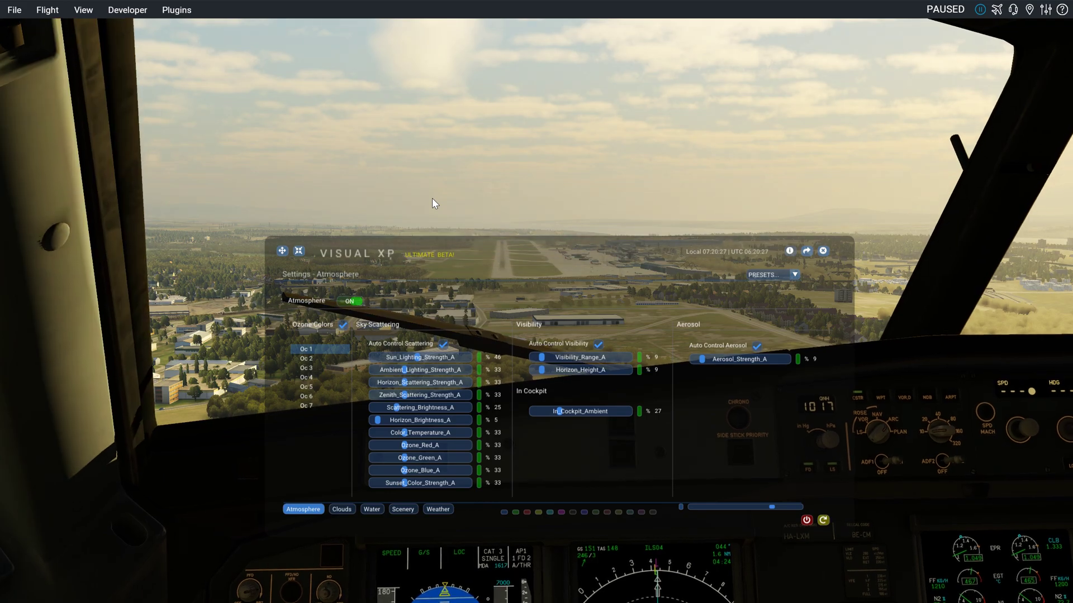
{"action": "key", "text": "KP_1"}
{"action": "key", "text": "KP_2"}
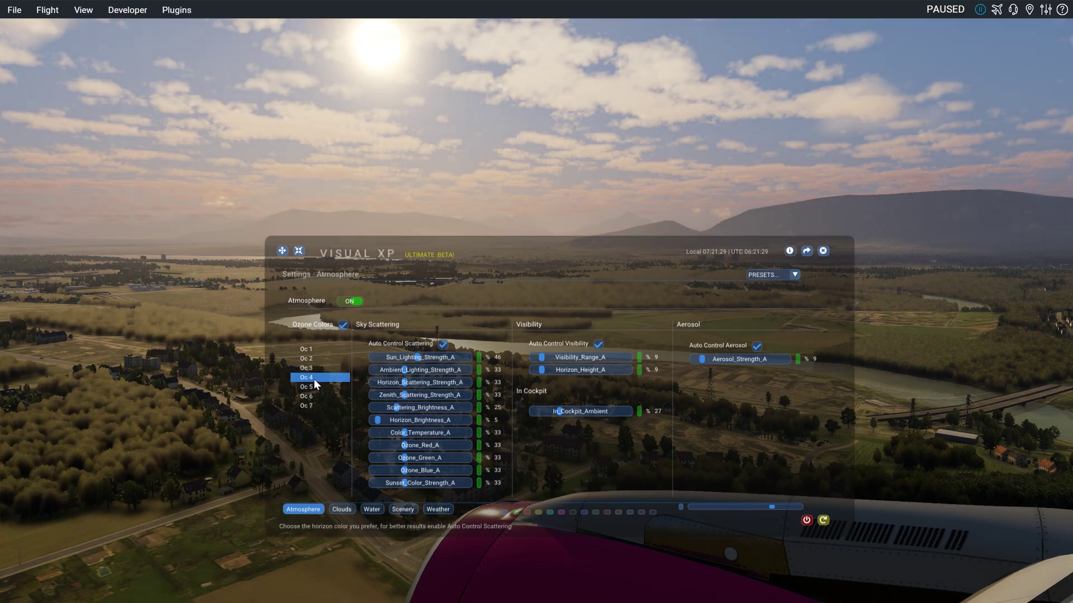
Step: Compare the atmosphere's ozone colors from Oc 3 to Oc 7 and settle on Oc 7
{"action": "left_click", "coordinate": [314, 388]}
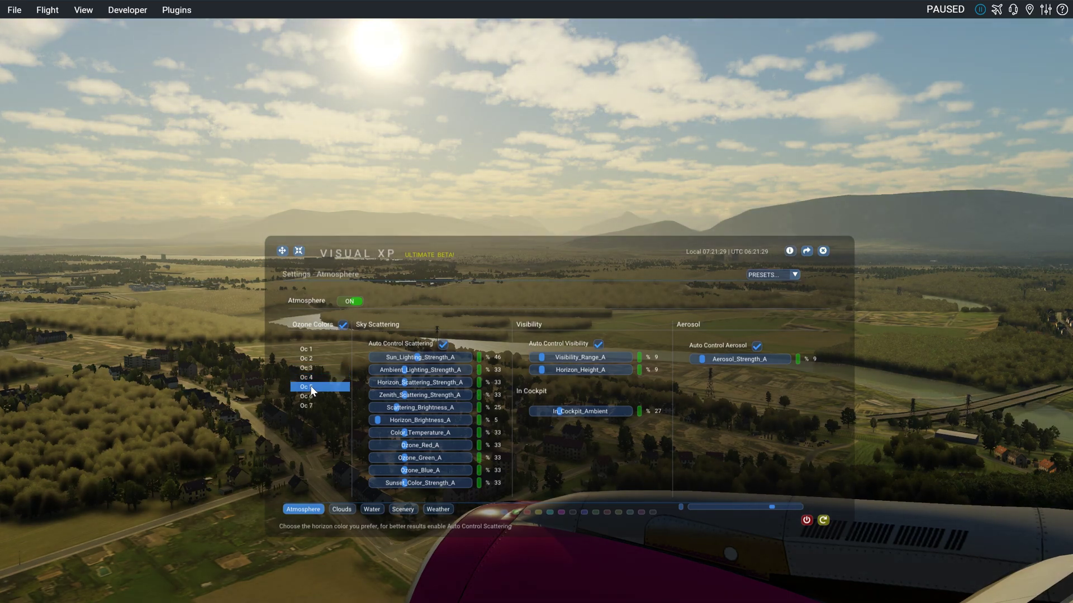
{"action": "left_click", "coordinate": [311, 396]}
{"action": "left_click", "coordinate": [310, 407]}
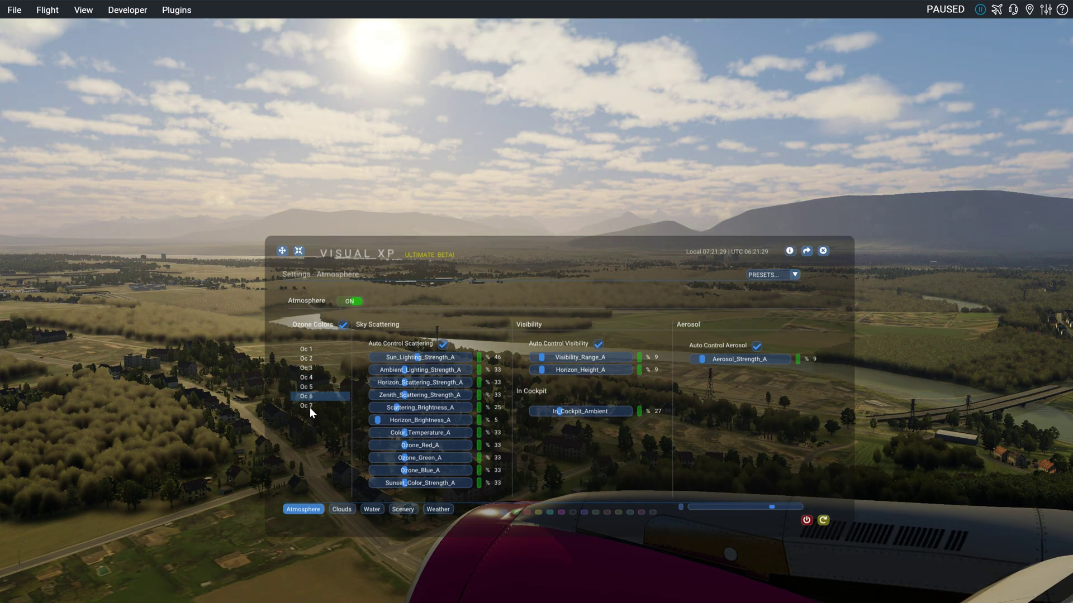
{"action": "left_click", "coordinate": [312, 378]}
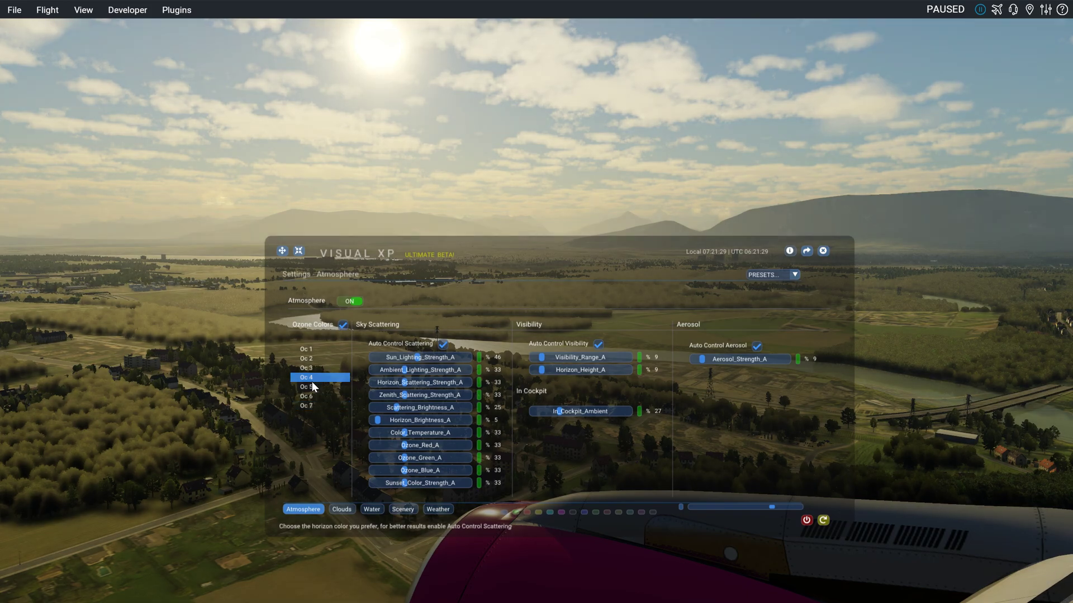
{"action": "left_click", "coordinate": [313, 397]}
{"action": "left_click", "coordinate": [313, 381]}
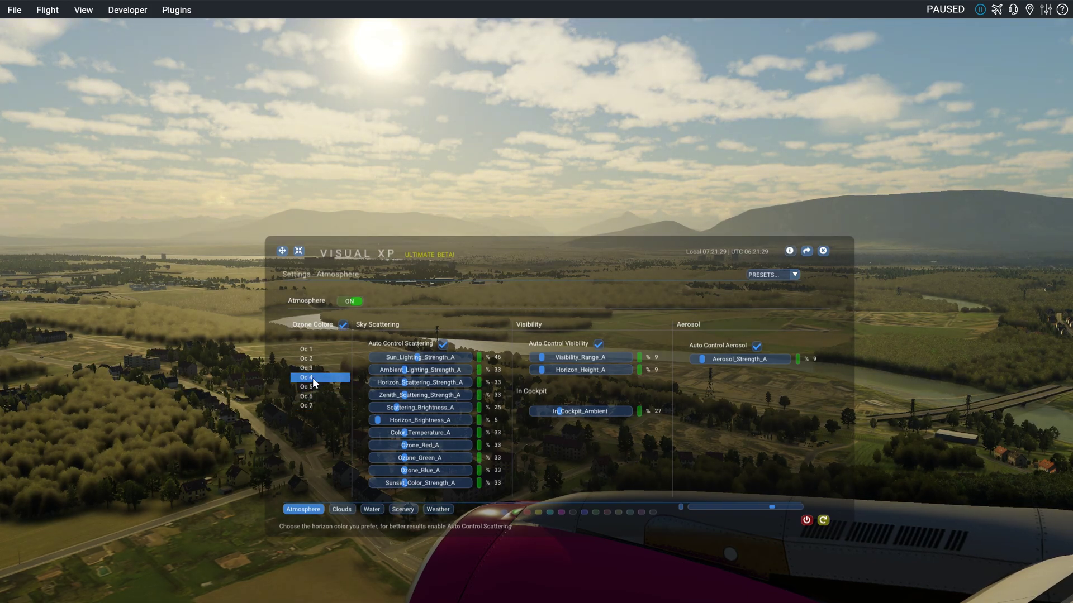
{"action": "left_click", "coordinate": [313, 371]}
{"action": "left_click", "coordinate": [313, 380]}
{"action": "left_click", "coordinate": [314, 404]}
{"action": "left_click", "coordinate": [310, 377]}
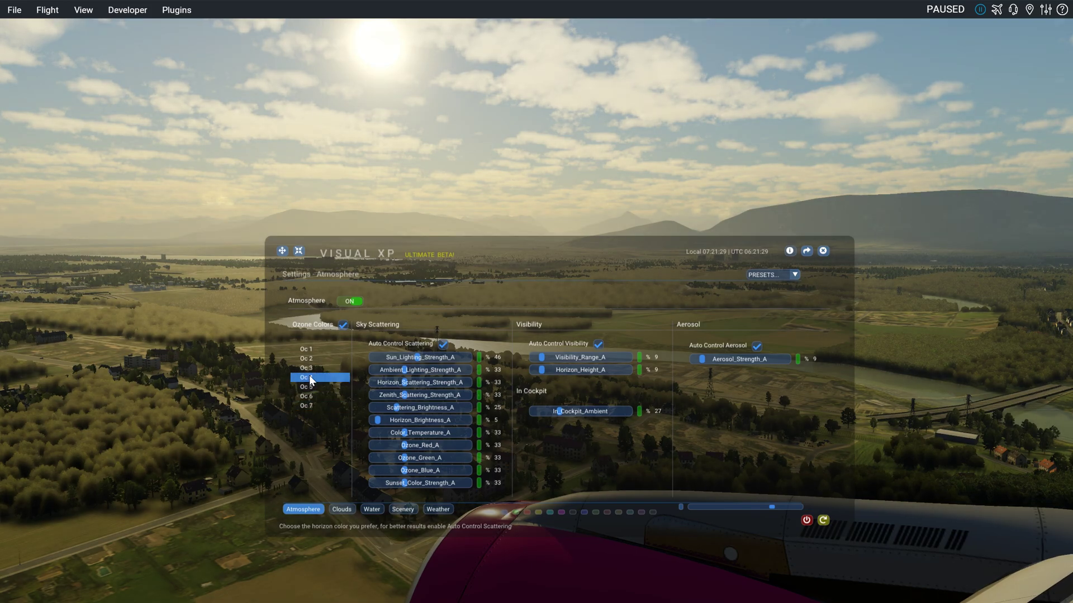
{"action": "left_click", "coordinate": [308, 405]}
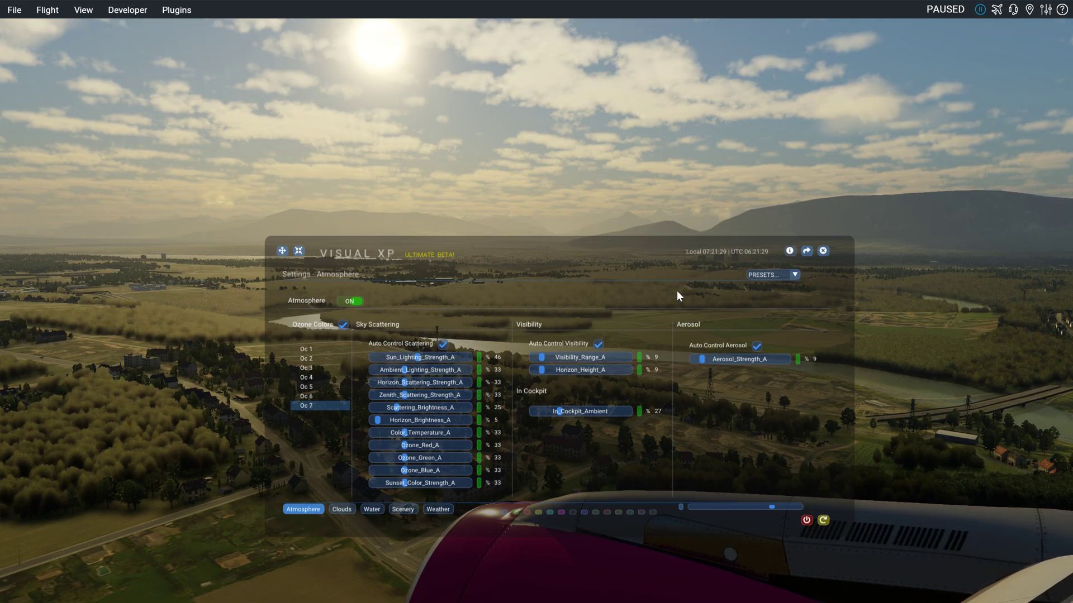
Step: Show the Clouds settings and compare the sky with Extreme Clouds Enhancement enabled and disabled, leaving it disabled
{"action": "left_click", "coordinate": [343, 510]}
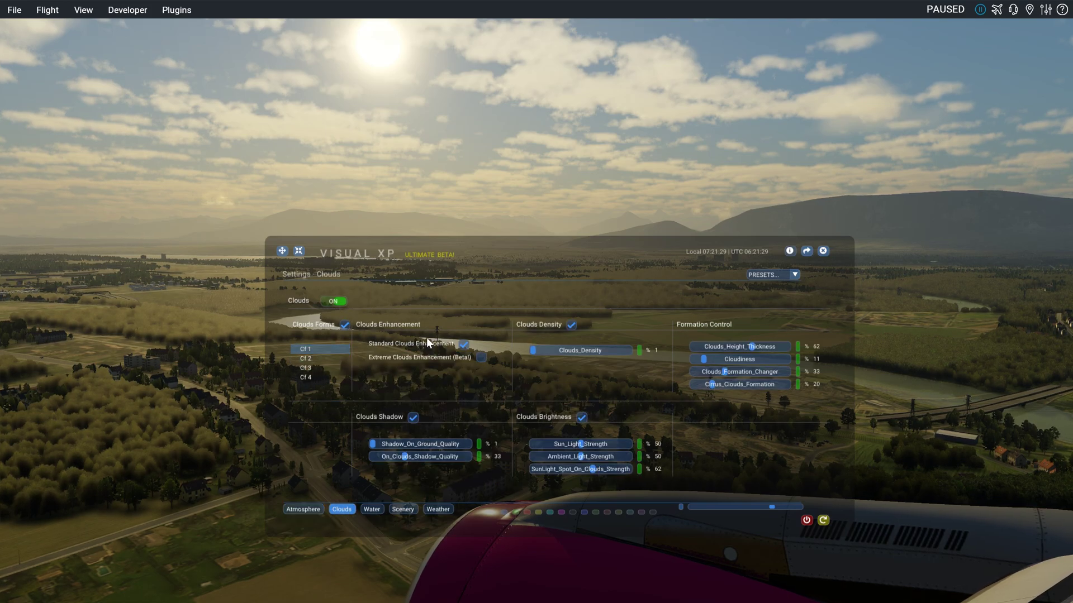
{"action": "left_click", "coordinate": [481, 358]}
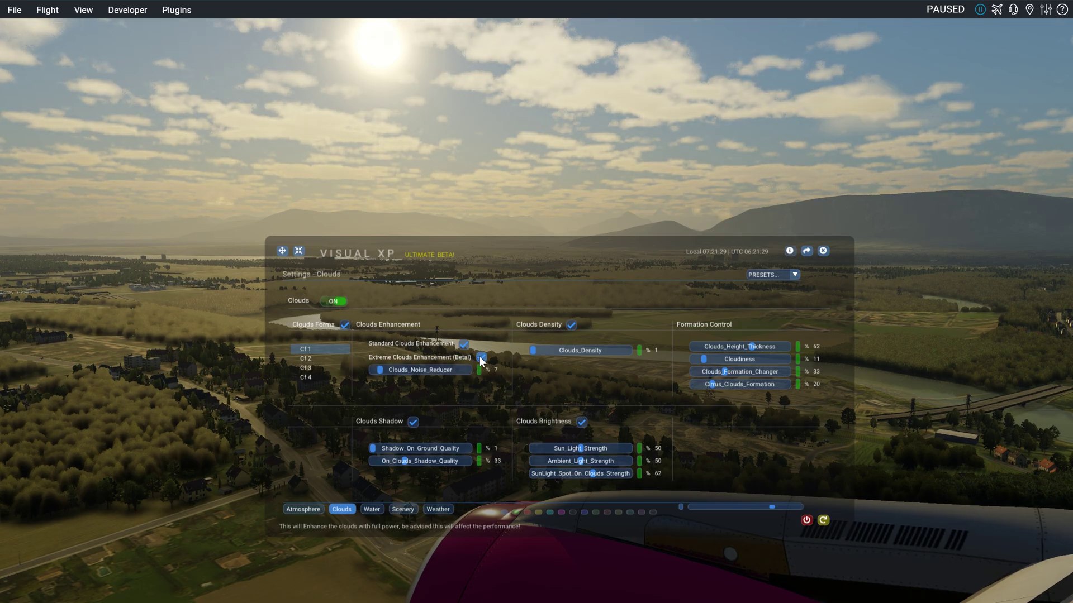
{"action": "left_click", "coordinate": [481, 358]}
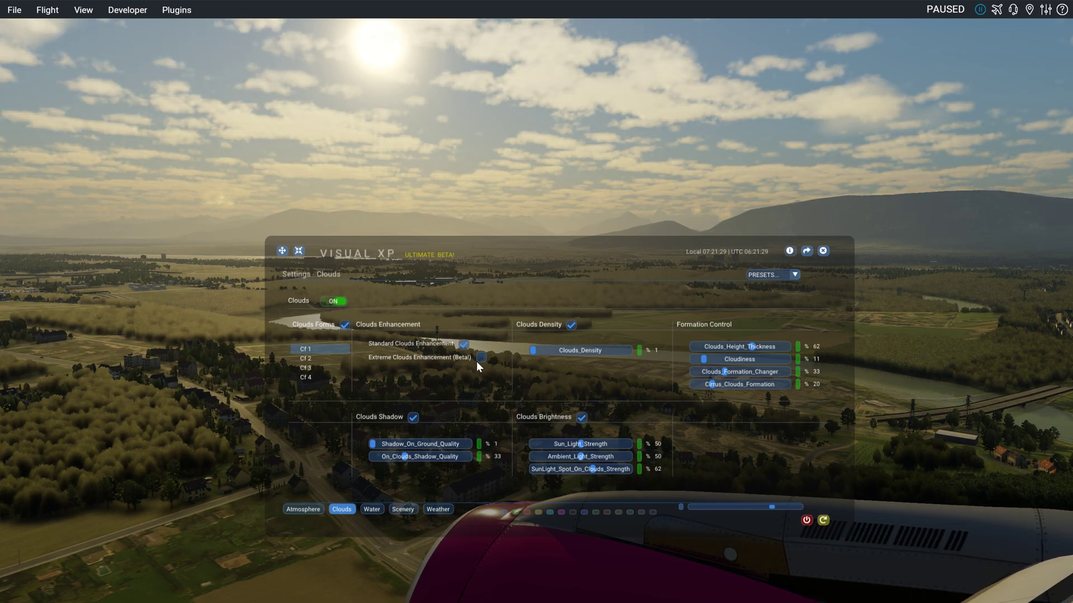
{"action": "left_click", "coordinate": [480, 358]}
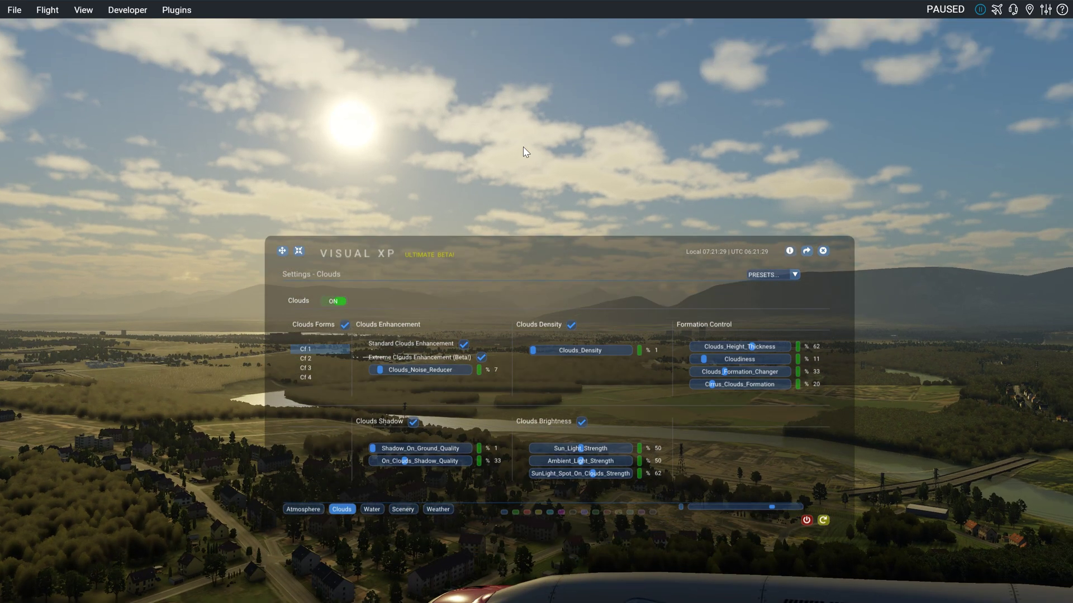
{"action": "mouse_move", "coordinate": [523, 147]}
{"action": "left_mouse_down"}
{"action": "mouse_move", "coordinate": [521, 172]}
{"action": "mouse_move", "coordinate": [532, 139]}
{"action": "mouse_move", "coordinate": [525, 147]}
{"action": "left_mouse_up"}
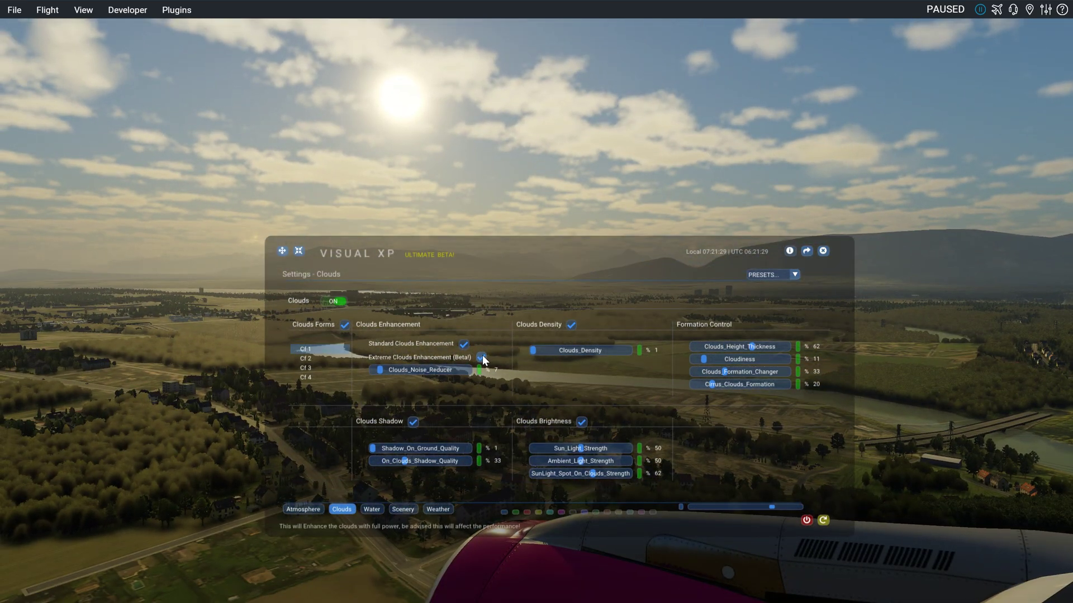
{"action": "left_click", "coordinate": [482, 356]}
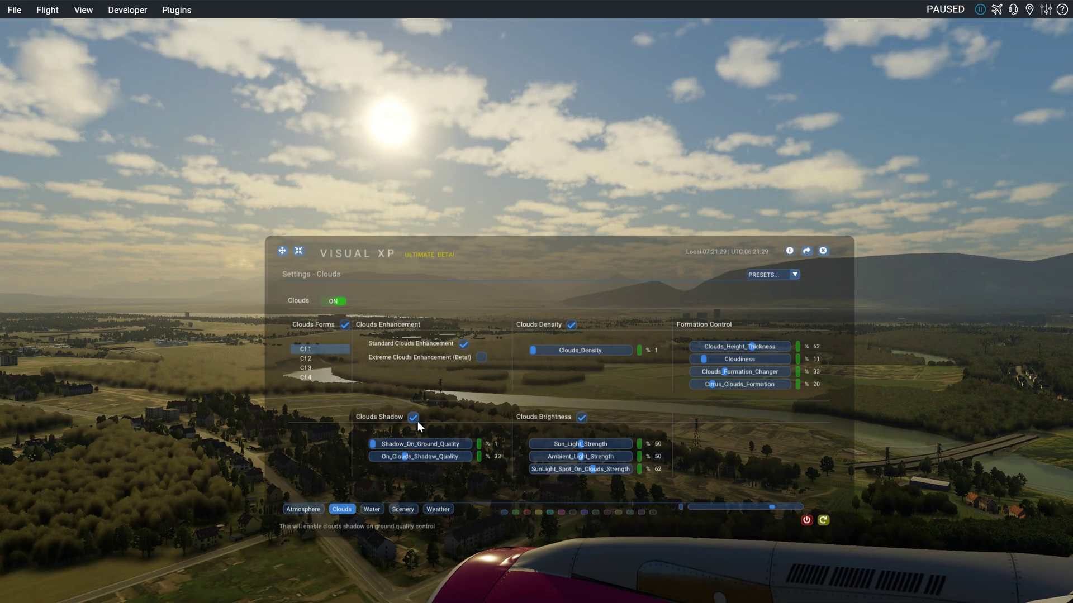
Step: Switch Clouds Shadow off and on several times to compare the ground shadows, leaving it enabled
{"action": "left_click", "coordinate": [416, 416]}
{"action": "left_click", "coordinate": [415, 416]}
{"action": "left_click", "coordinate": [416, 416]}
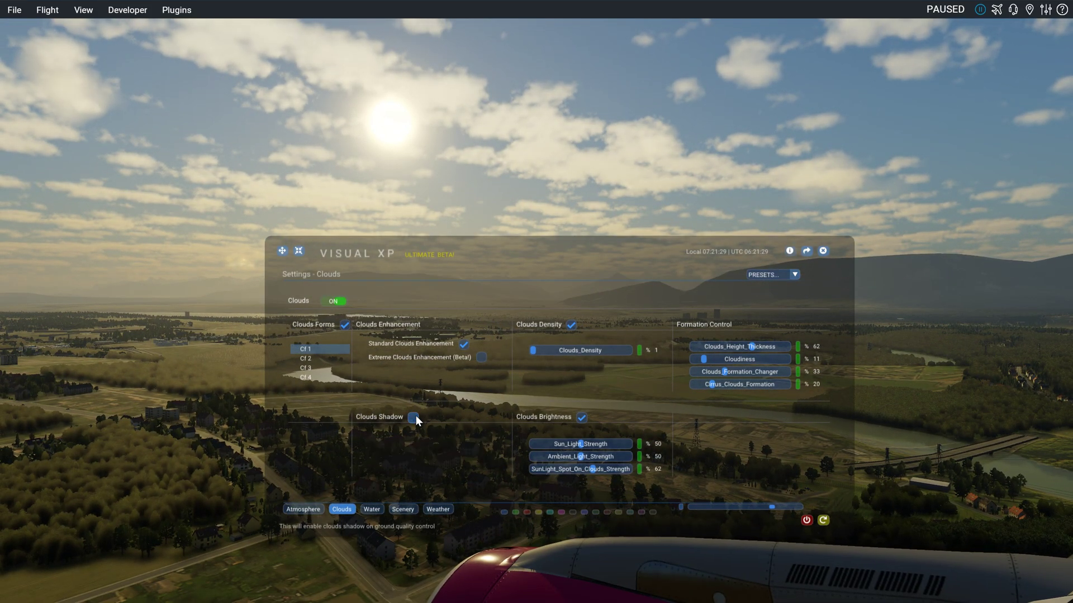
{"action": "left_click", "coordinate": [415, 415]}
{"action": "left_click", "coordinate": [416, 415]}
{"action": "left_click", "coordinate": [416, 415]}
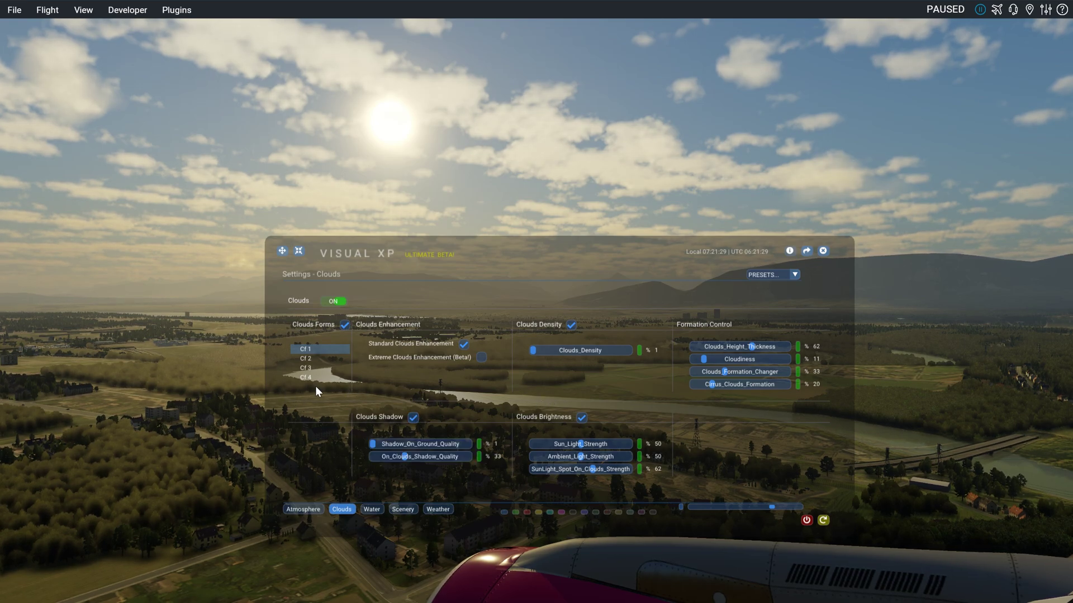
Step: Try the cloud forms Cf 2, Cf 3 and Cf 4, and return to Cf 1
{"action": "left_click", "coordinate": [313, 360]}
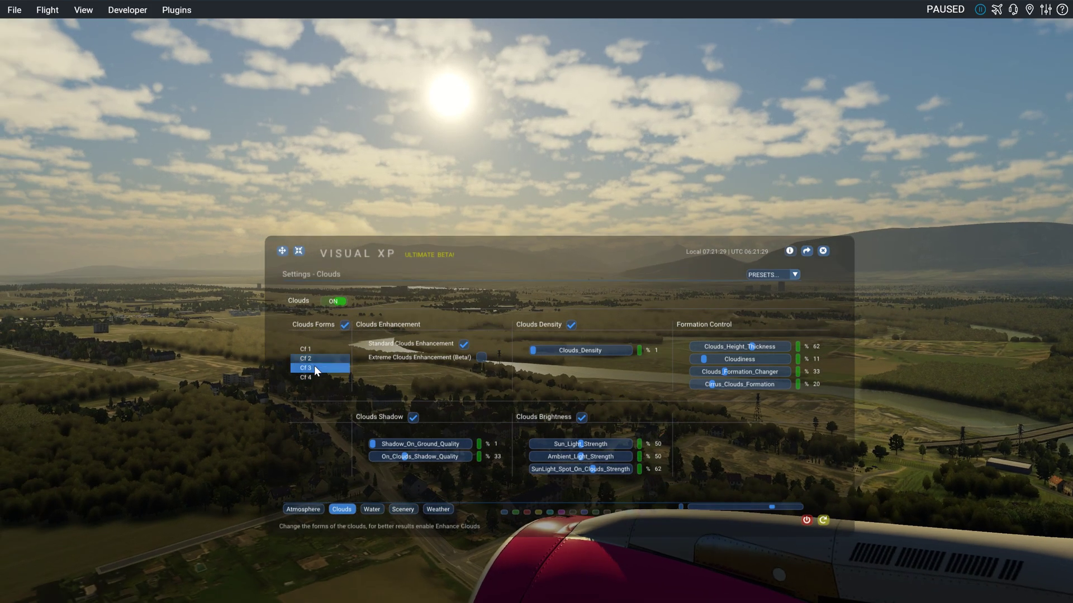
{"action": "left_click", "coordinate": [314, 368]}
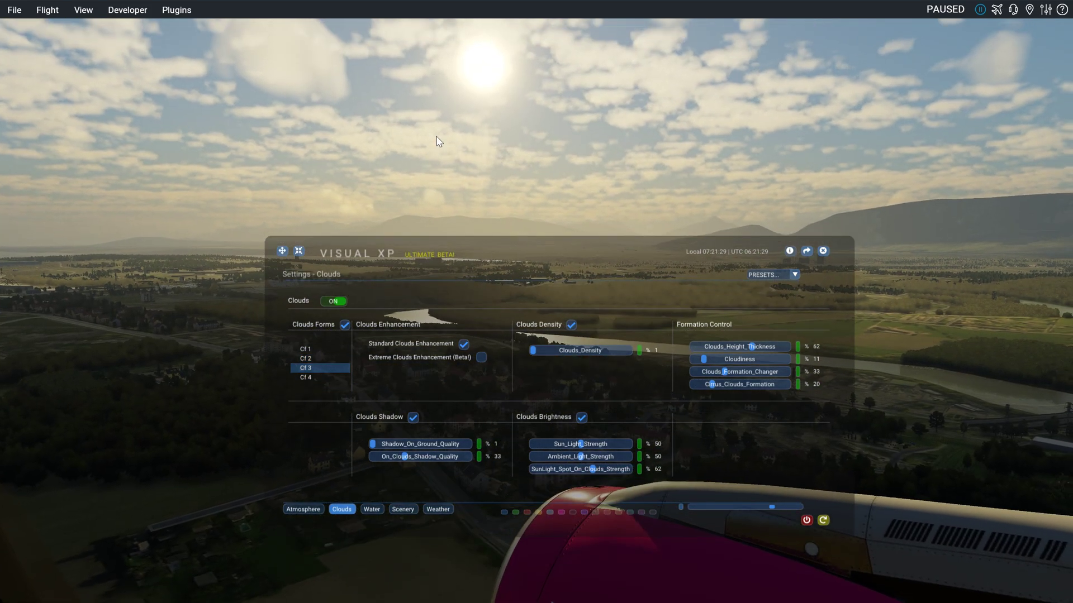
{"action": "left_click", "coordinate": [309, 377]}
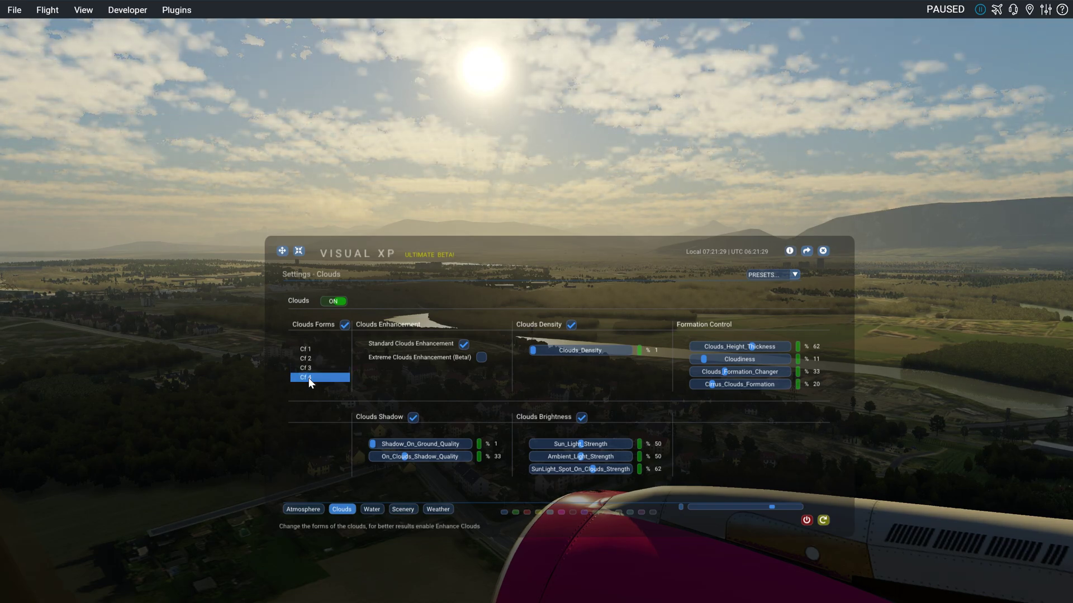
{"action": "left_click", "coordinate": [310, 350]}
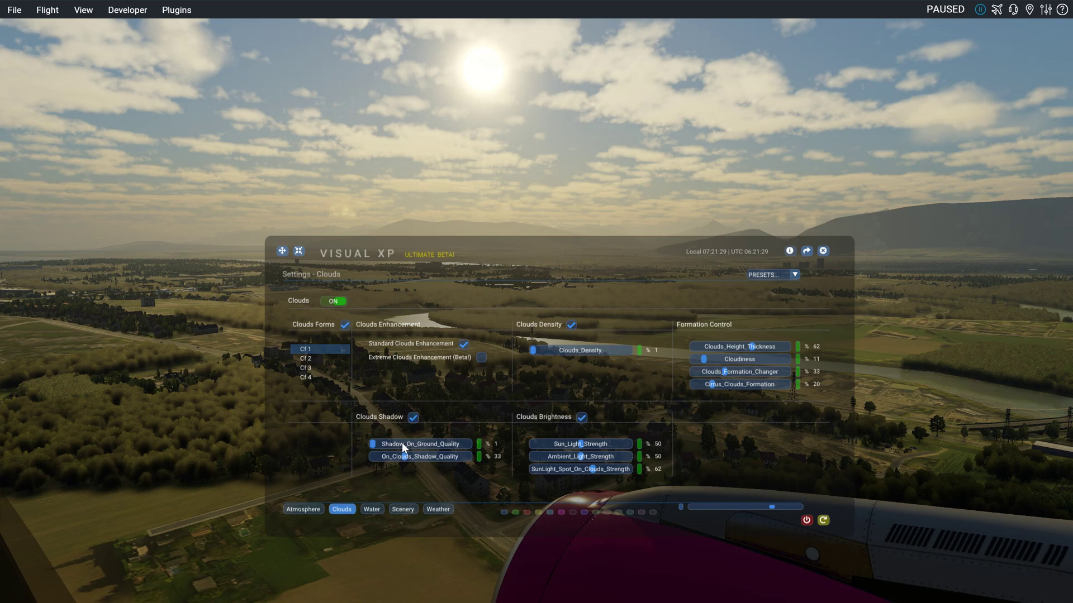
Step: Show the Water settings, view the river up close and choose water mode Wm 2
{"action": "left_click", "coordinate": [371, 509]}
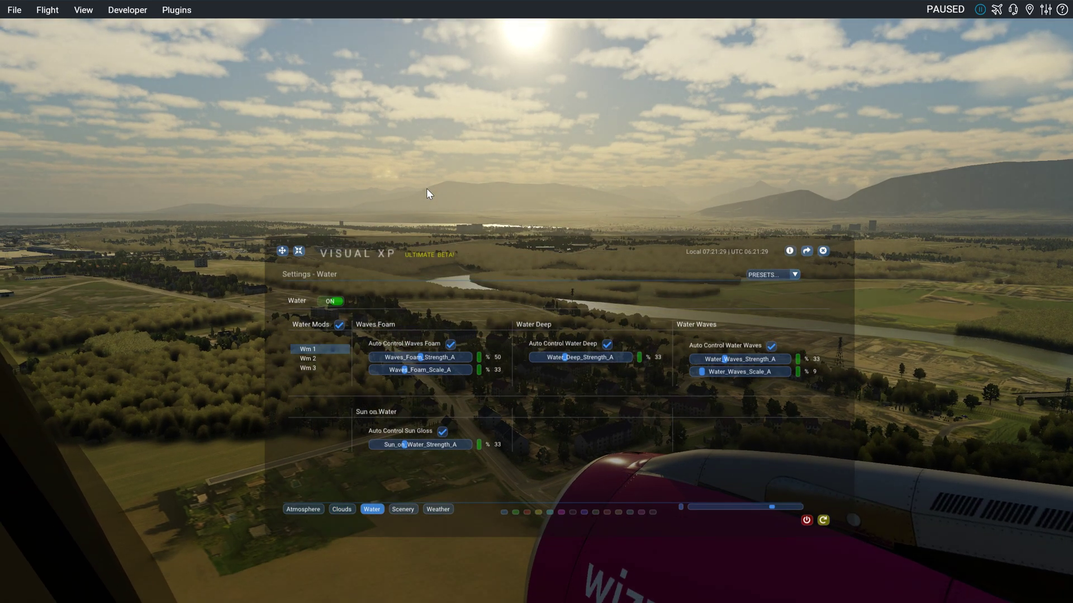
{"action": "left_click_drag", "start_coordinate": [427, 189], "coordinate": [564, 232]}
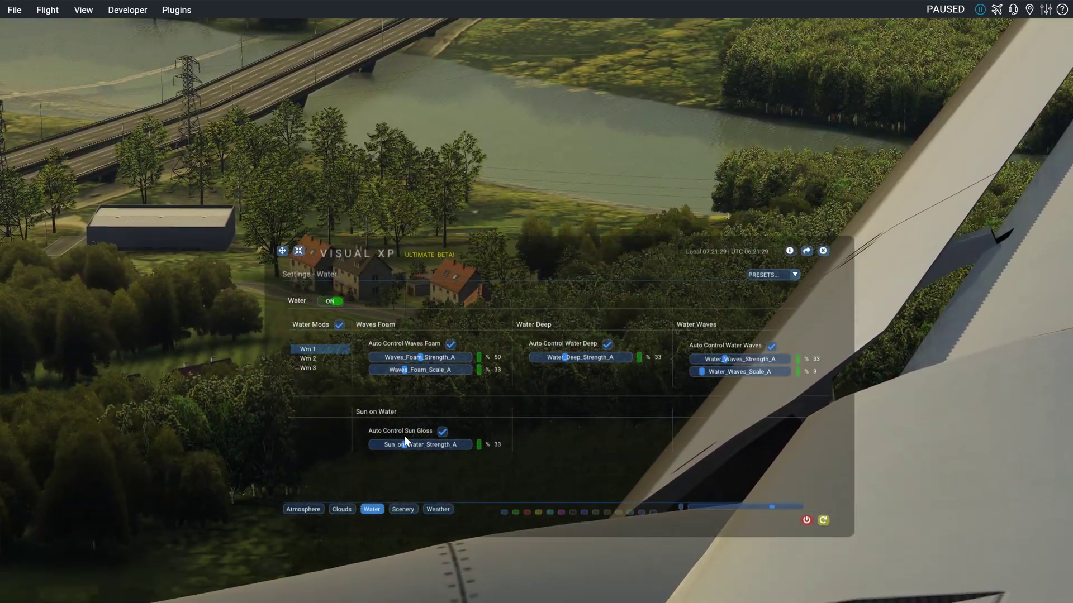
{"action": "left_click", "coordinate": [316, 358]}
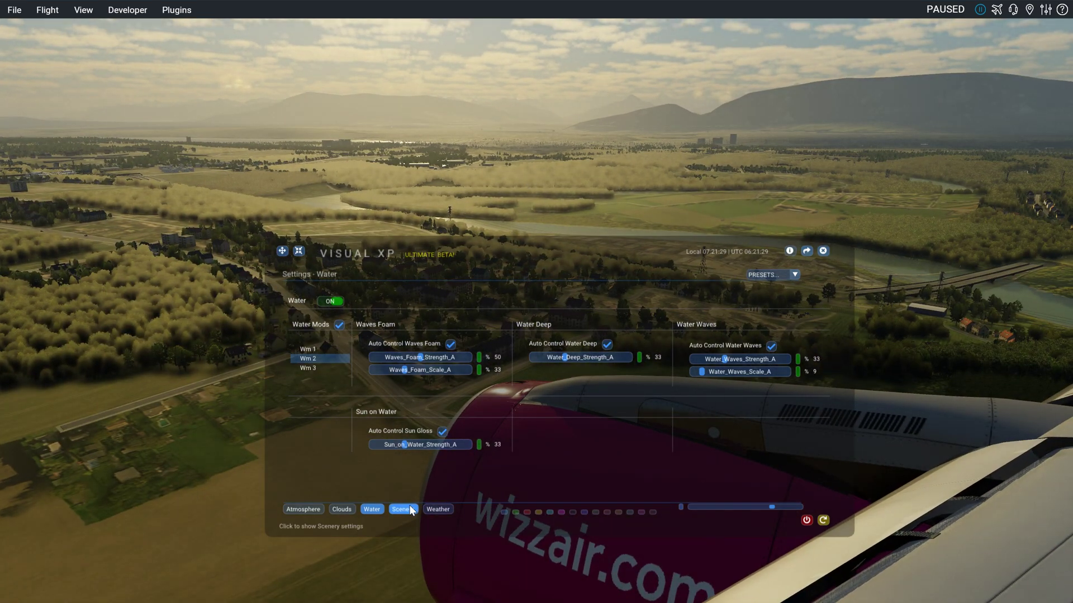
Step: Compare the light modes in the Scenery settings and choose Lm 1
{"action": "left_click", "coordinate": [410, 509]}
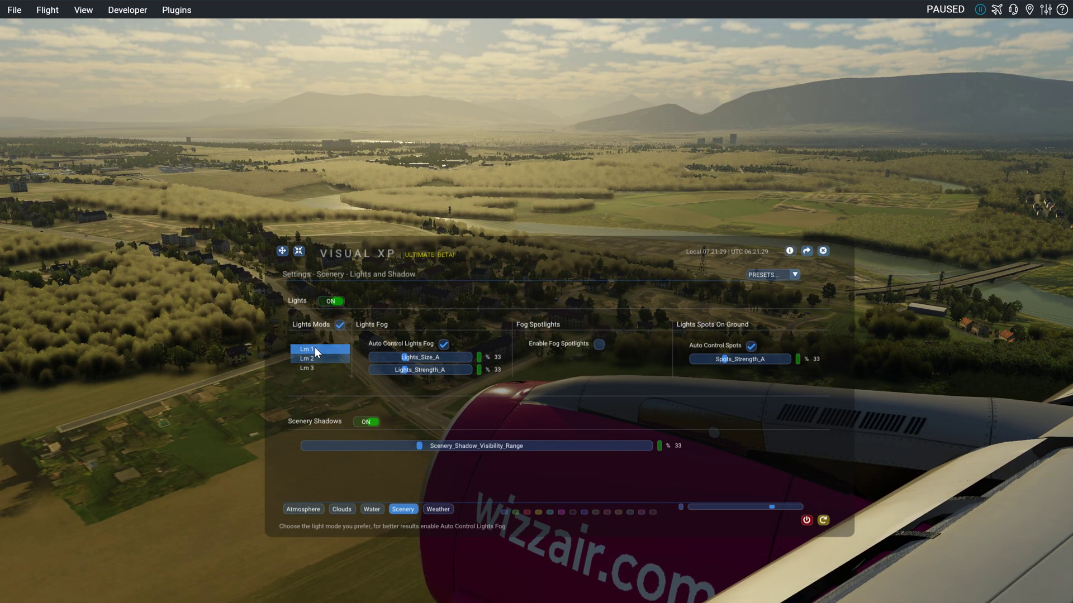
{"action": "left_click", "coordinate": [312, 366]}
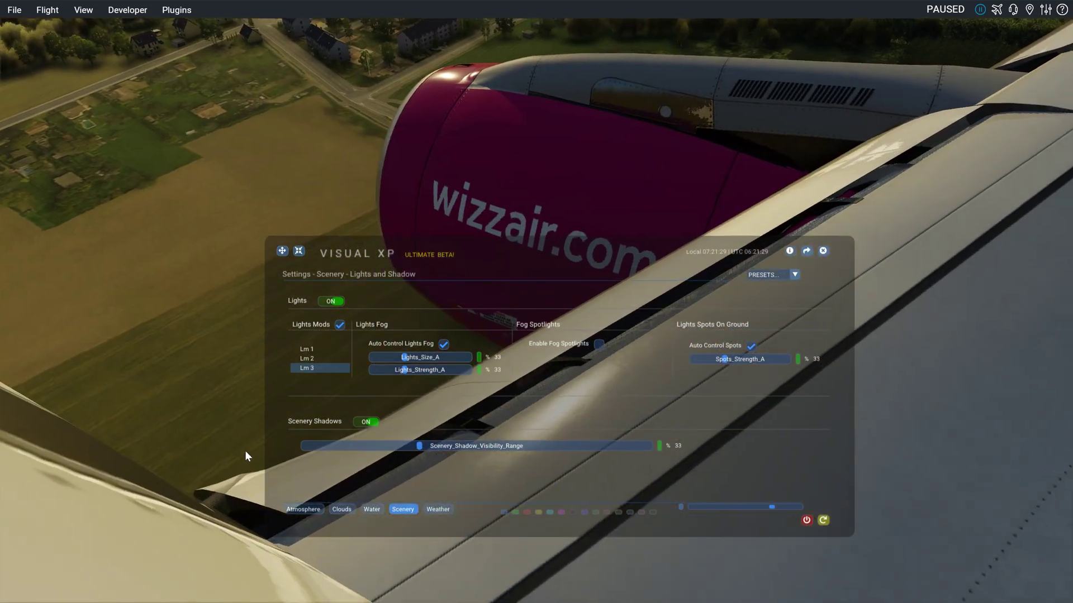
{"action": "left_click", "coordinate": [320, 358]}
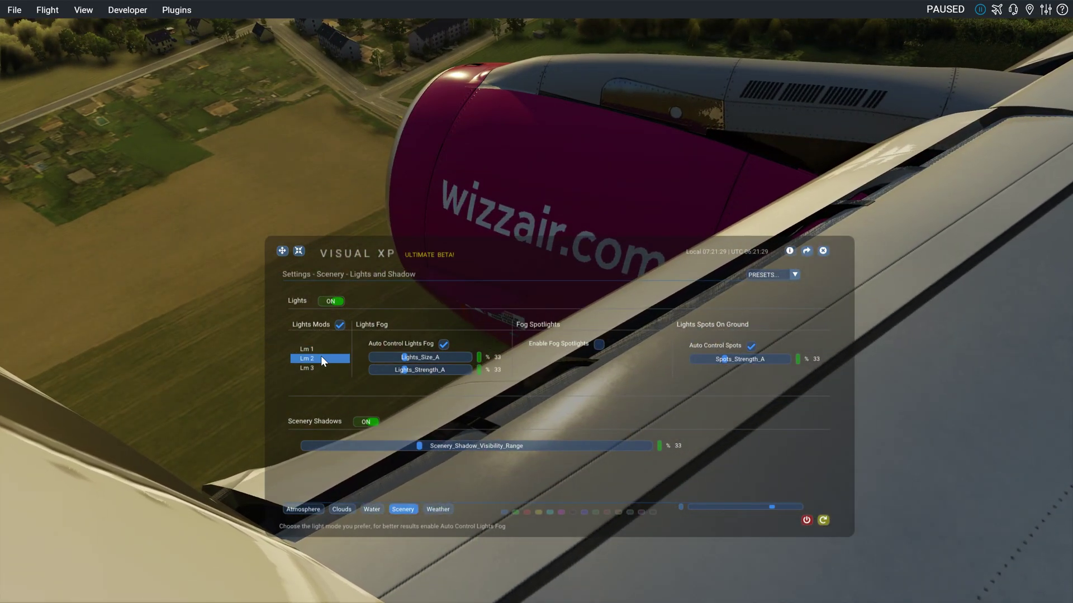
{"action": "left_click", "coordinate": [313, 367]}
{"action": "left_click", "coordinate": [309, 360]}
{"action": "left_click", "coordinate": [309, 347]}
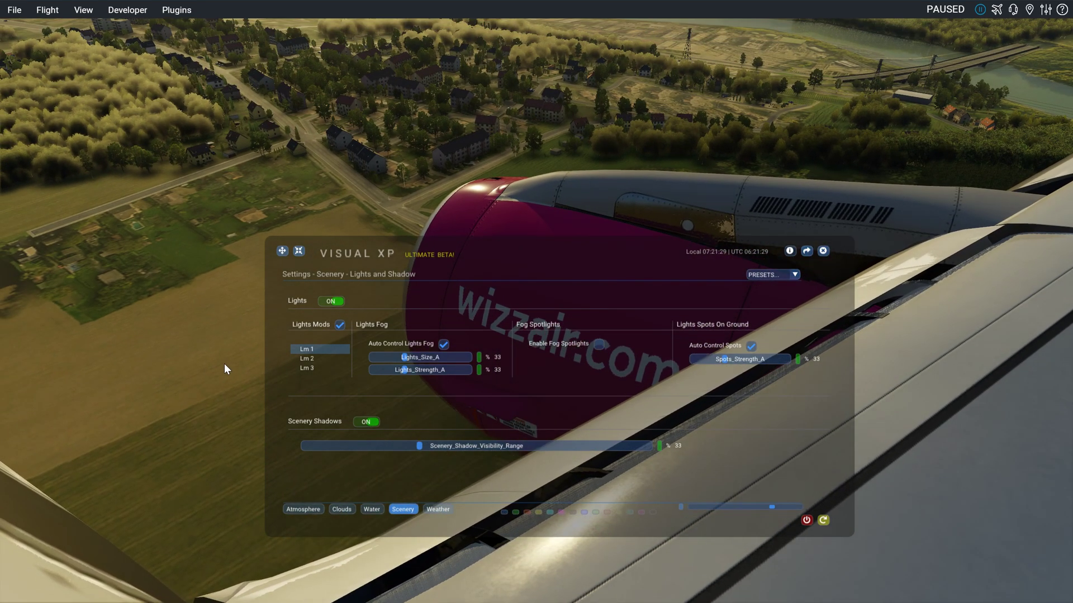
Step: Try Fog Spotlights on and off, and switch Lights Mods off and back on
{"action": "left_click", "coordinate": [598, 343]}
{"action": "left_click", "coordinate": [597, 343]}
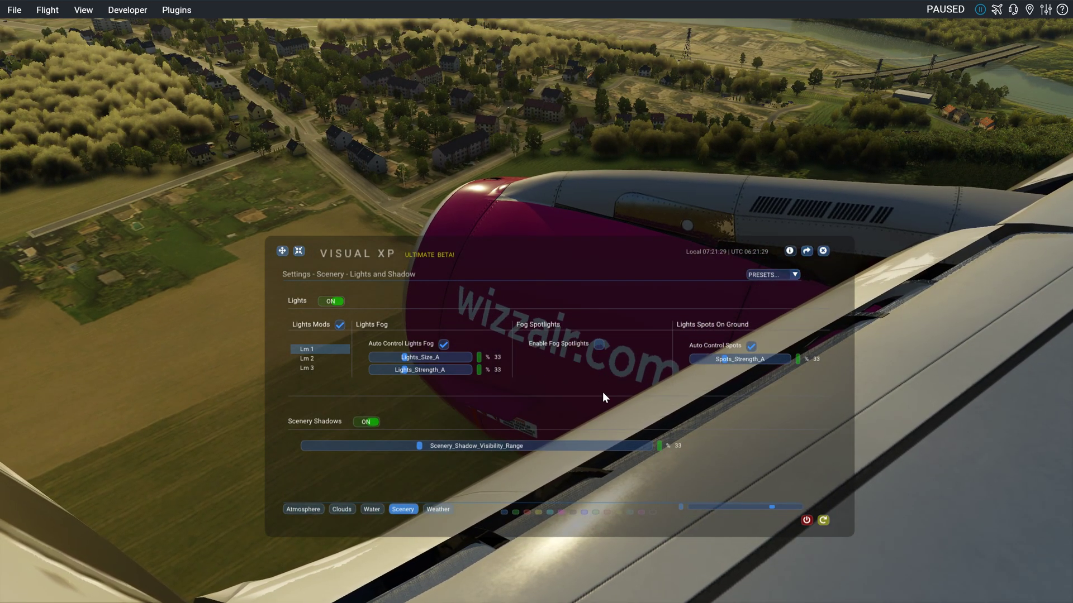
{"action": "left_click_drag", "start_coordinate": [614, 210], "coordinate": [578, 170]}
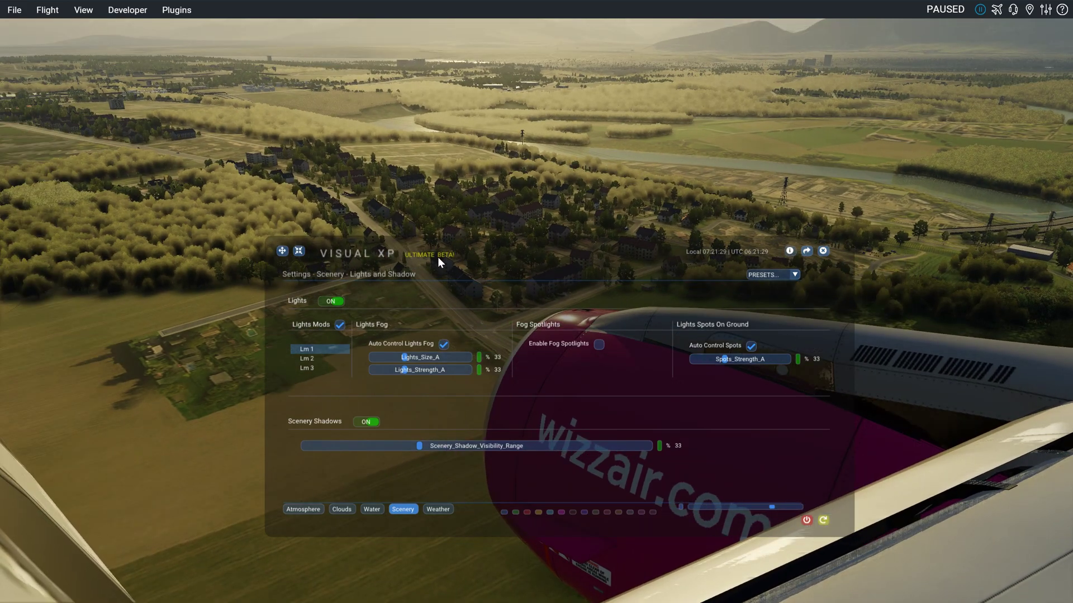
{"action": "left_click", "coordinate": [340, 328]}
{"action": "left_click", "coordinate": [340, 327]}
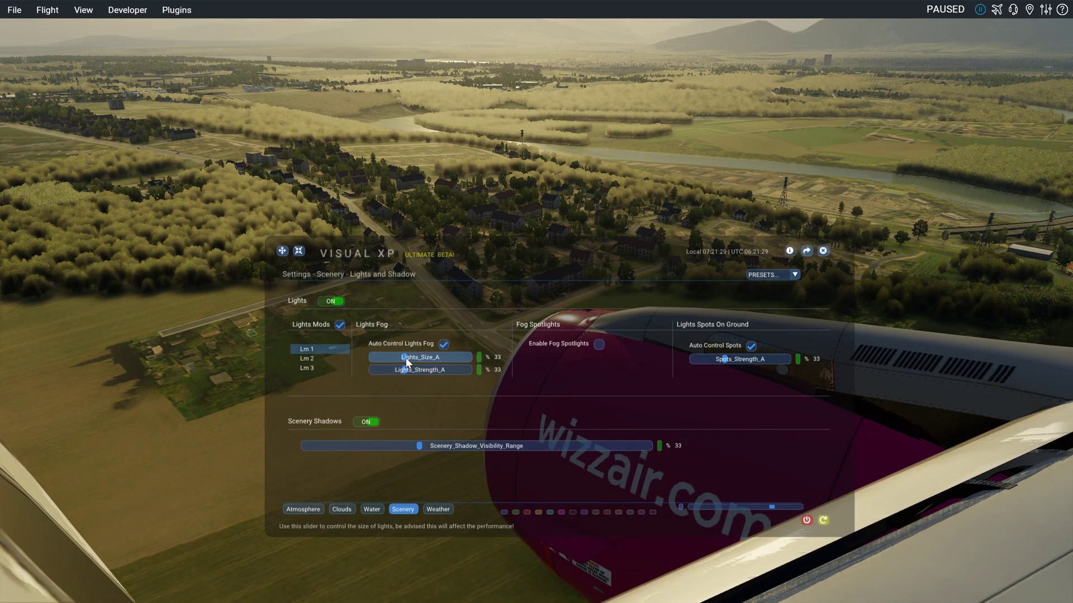
Step: Show the plugin's Weather settings and apply the Large-Cell Thunder-Storms weather preset in the flight configuration
{"action": "left_click", "coordinate": [437, 509]}
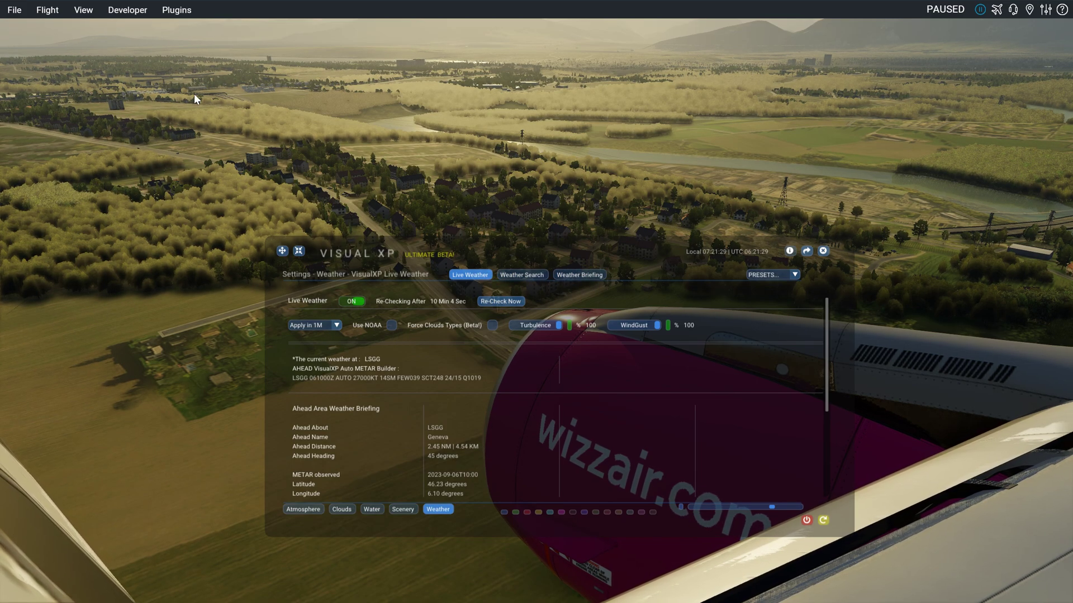
{"action": "left_click", "coordinate": [48, 10]}
{"action": "left_click", "coordinate": [53, 24]}
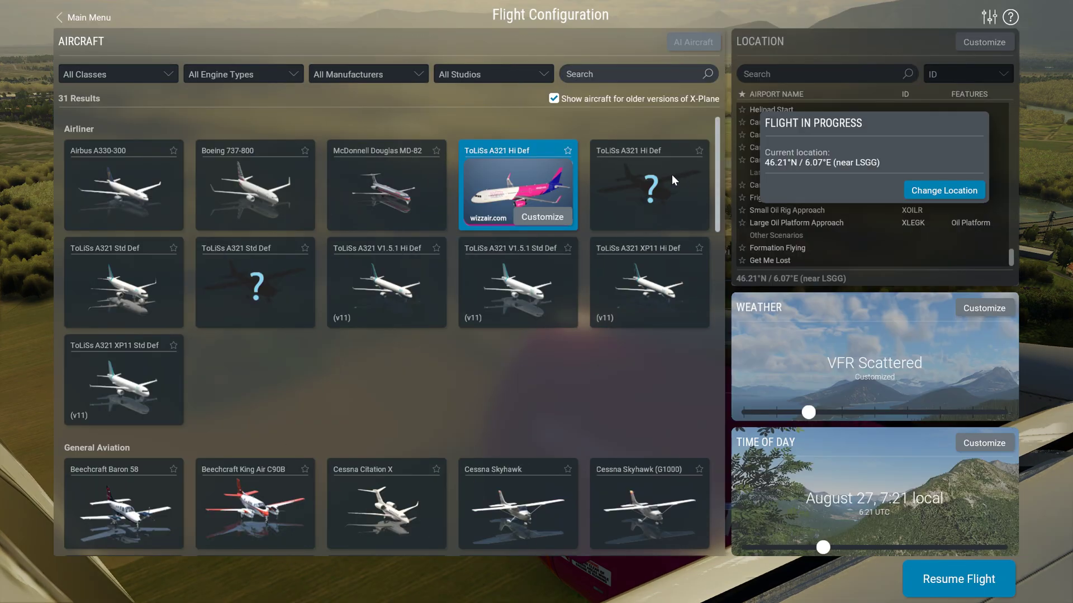
{"action": "left_click_drag", "start_coordinate": [828, 411], "coordinate": [1004, 412]}
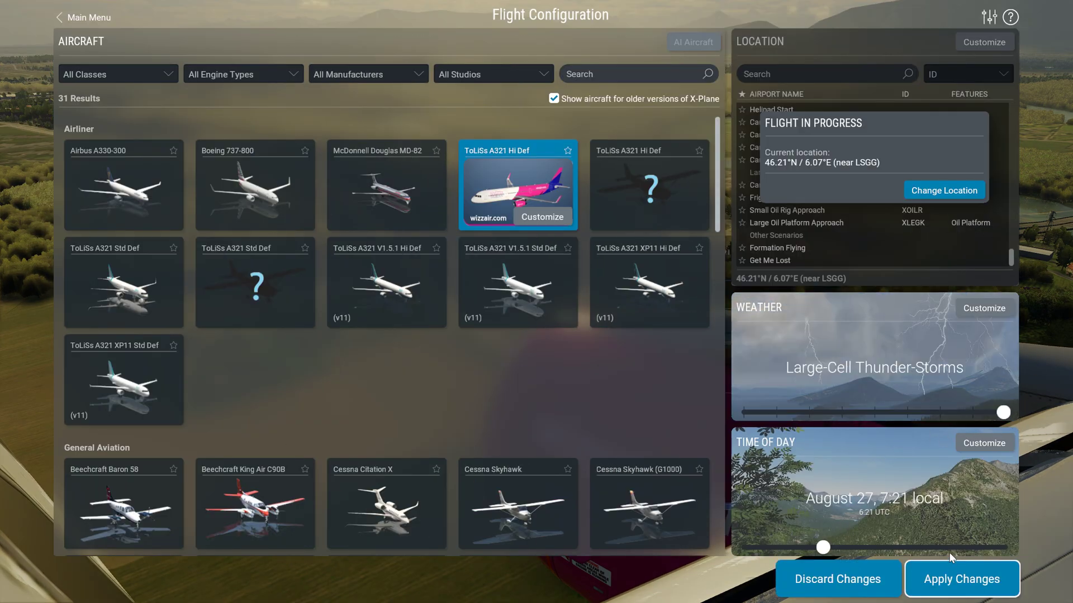
{"action": "left_click", "coordinate": [944, 580]}
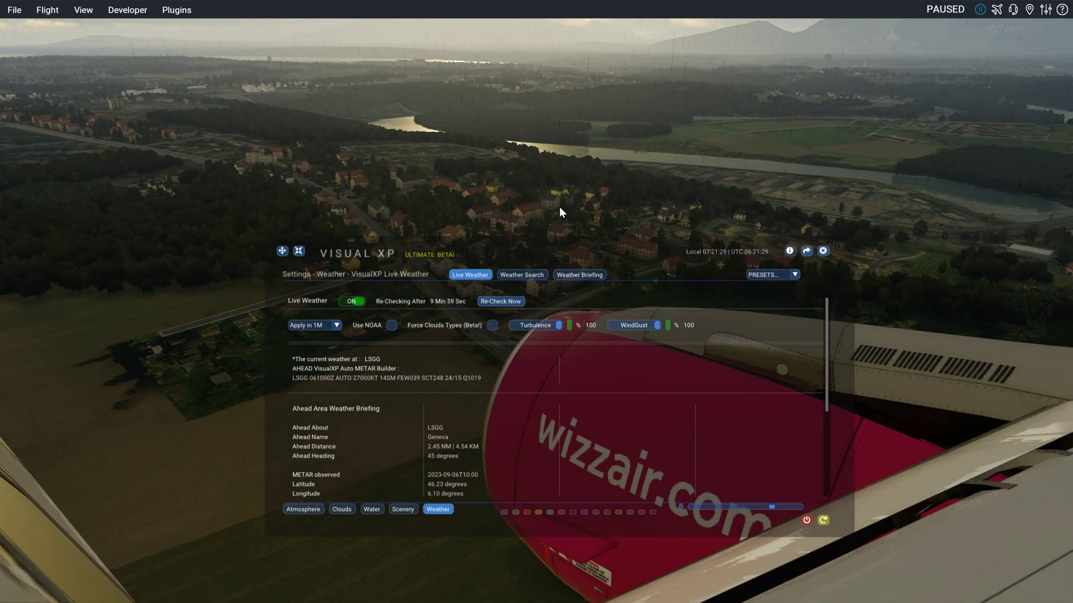
Step: Turn Live Weather off and apply the Cumulonimbus custom clouds preset, viewing the sky beyond the engine
{"action": "left_click_drag", "start_coordinate": [560, 208], "coordinate": [535, 199]}
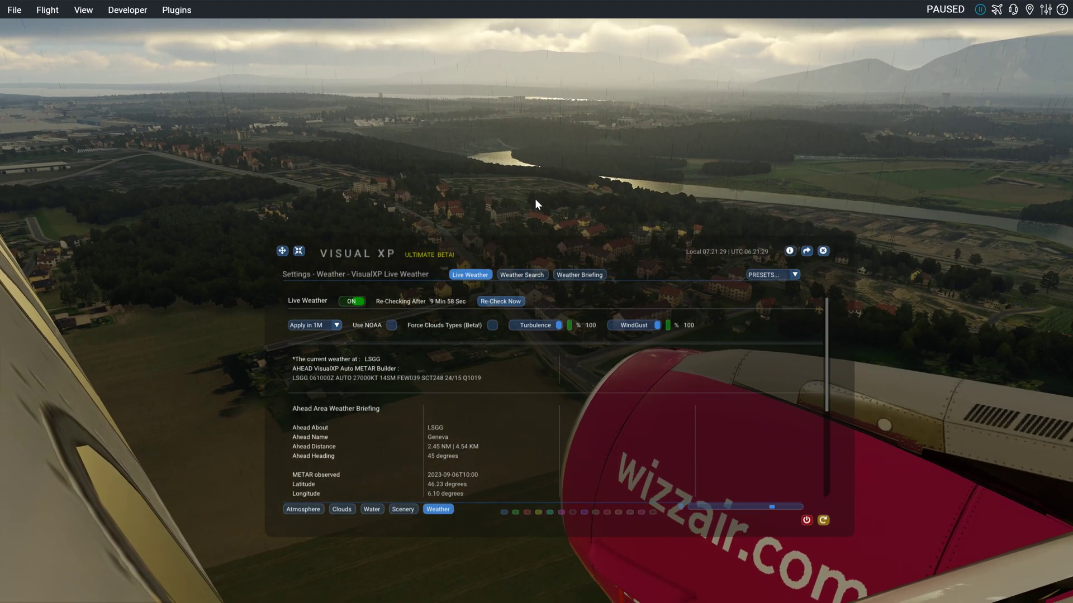
{"action": "left_click", "coordinate": [352, 301]}
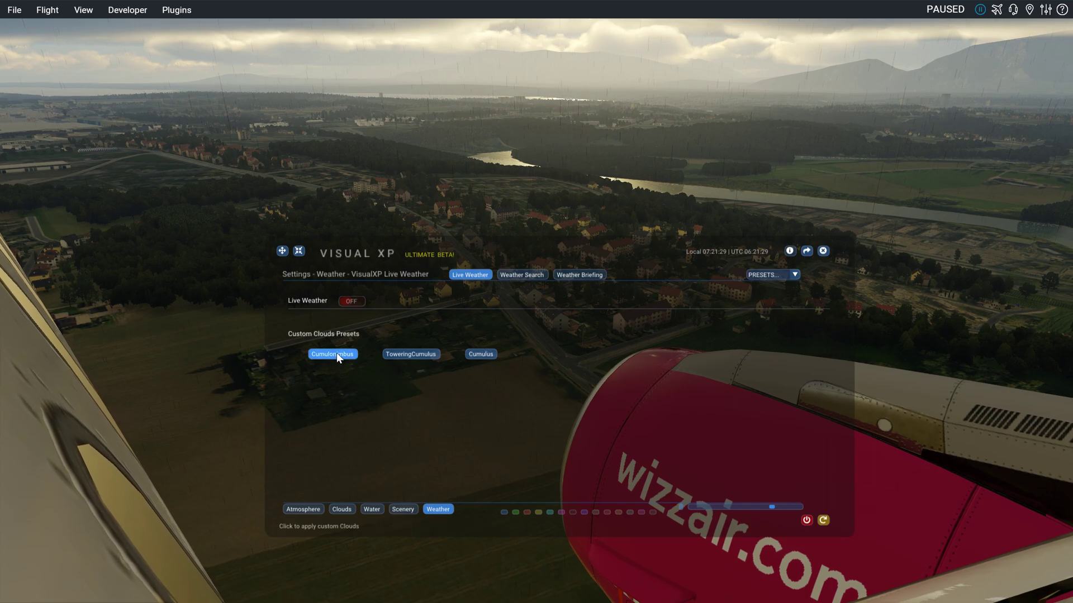
{"action": "left_click_drag", "start_coordinate": [221, 266], "coordinate": [203, 236]}
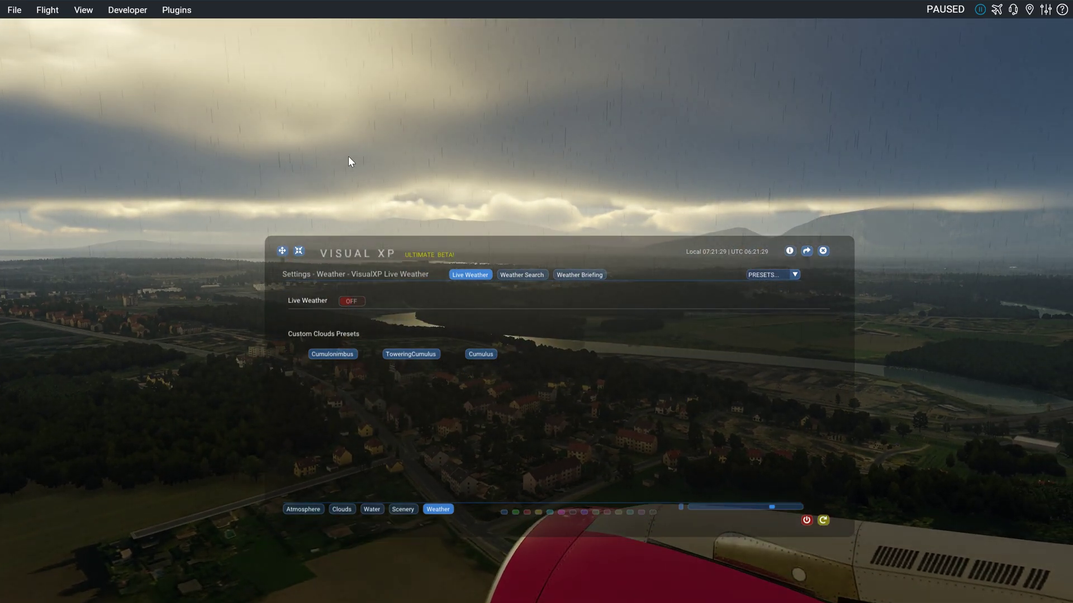
{"action": "left_click_drag", "start_coordinate": [347, 156], "coordinate": [286, 158]}
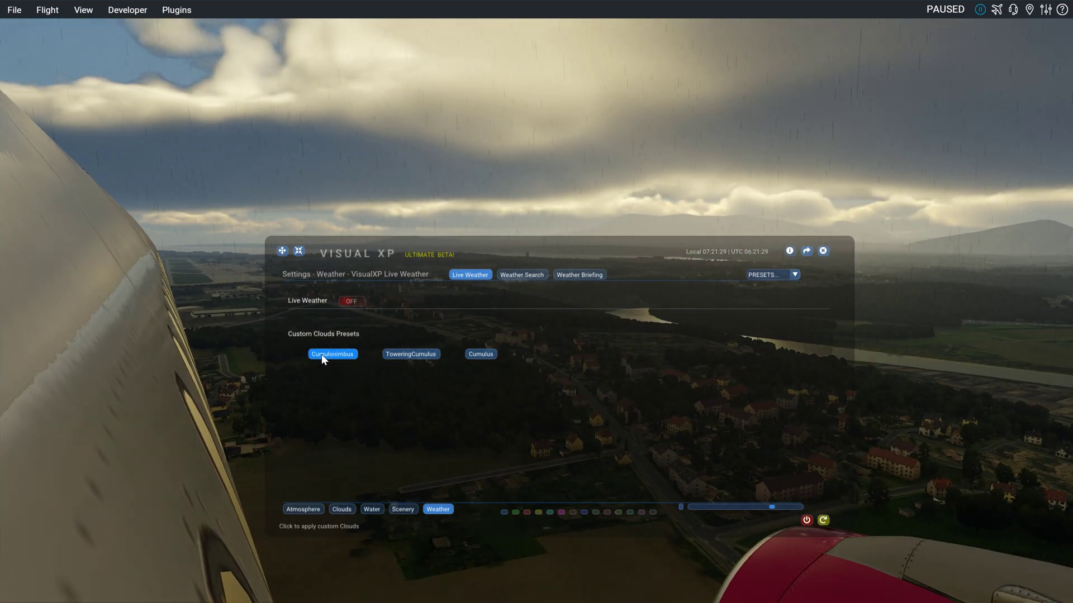
{"action": "left_click_drag", "start_coordinate": [386, 346], "coordinate": [263, 149]}
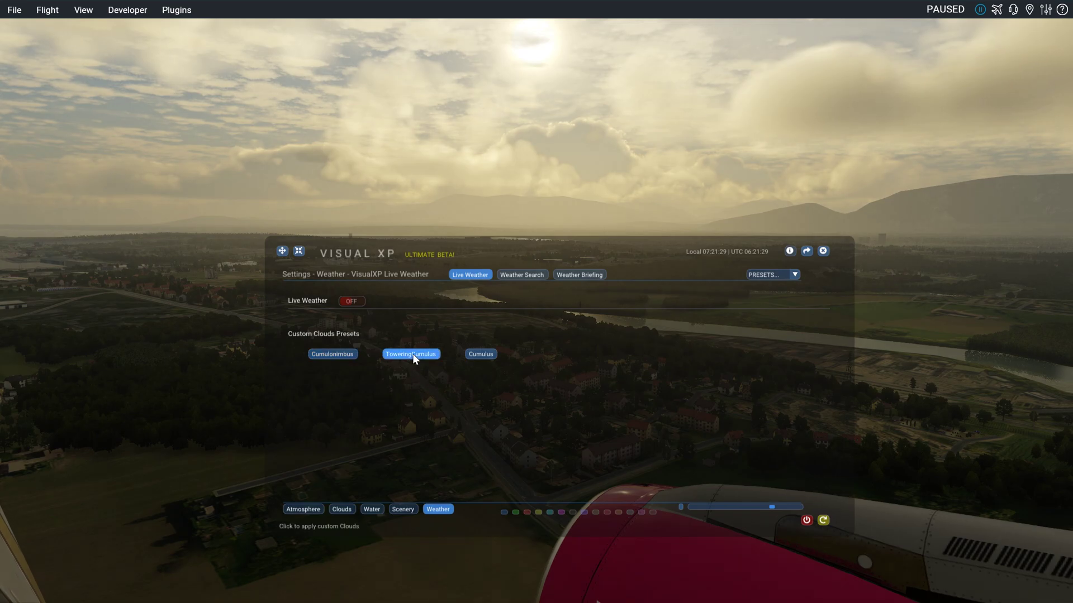
Step: Apply the ToweringCumulus custom clouds preset and view the clouds over the opposite wing
{"action": "left_click_drag", "start_coordinate": [394, 207], "coordinate": [382, 134]}
{"action": "key", "text": "KP_1"}
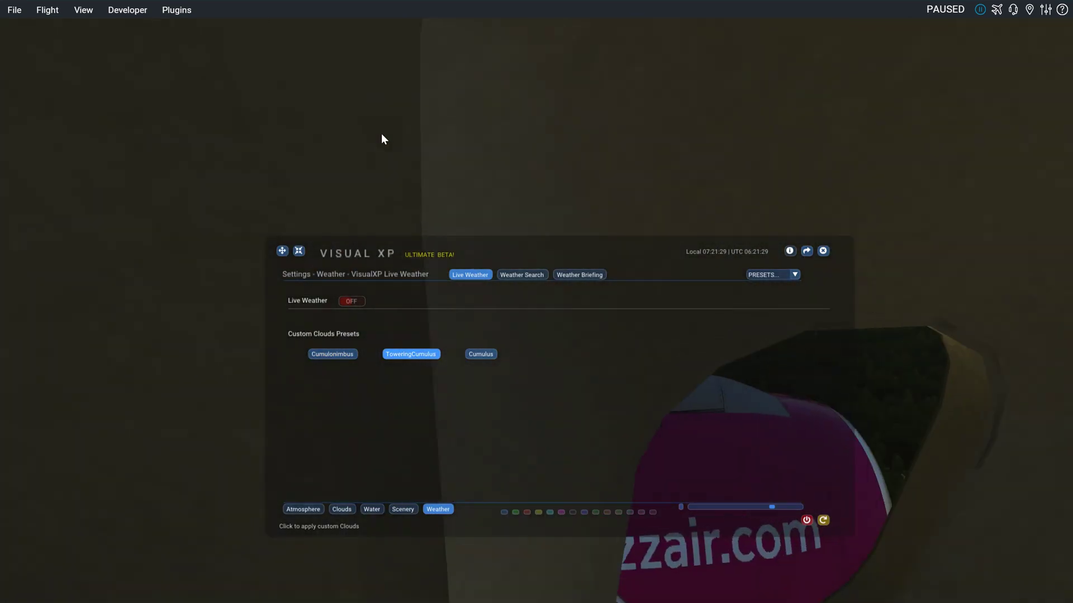
{"action": "left_click_drag", "start_coordinate": [374, 214], "coordinate": [599, 177]}
{"action": "mouse_move", "coordinate": [508, 175]}
{"action": "left_mouse_down"}
{"action": "mouse_move", "coordinate": [682, 196]}
{"action": "mouse_move", "coordinate": [682, 182]}
{"action": "mouse_move", "coordinate": [585, 209]}
{"action": "mouse_move", "coordinate": [541, 192]}
{"action": "mouse_move", "coordinate": [620, 178]}
{"action": "mouse_move", "coordinate": [510, 172]}
{"action": "left_mouse_up"}
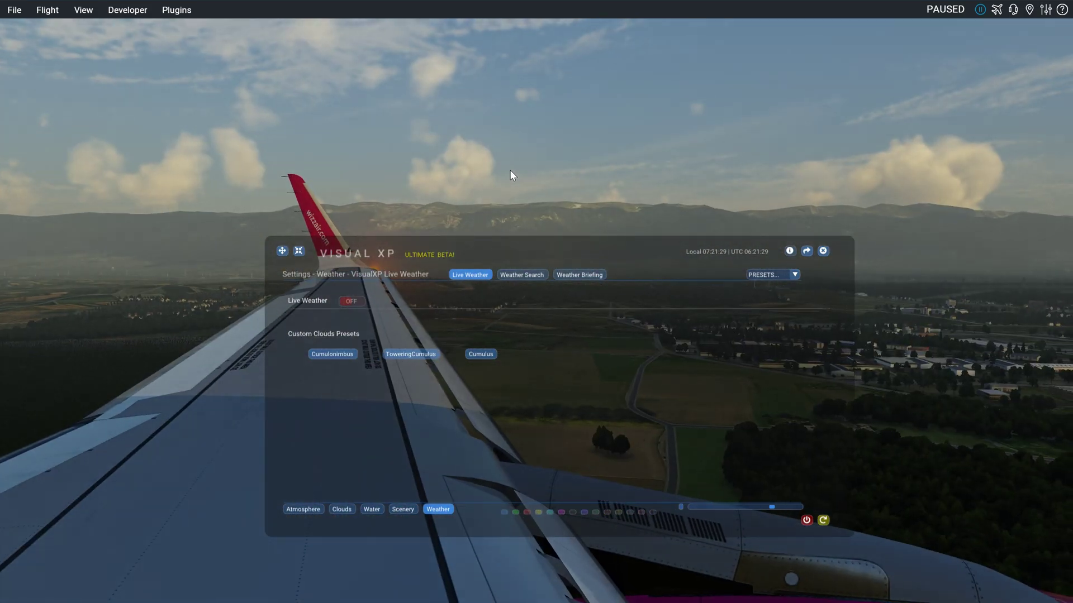
Step: Try the Cumulus custom clouds preset on both sides of the aircraft, and reapply ToweringCumulus
{"action": "left_click", "coordinate": [493, 357]}
{"action": "left_click_drag", "start_coordinate": [391, 179], "coordinate": [558, 193]}
{"action": "key", "text": "KP_2"}
{"action": "left_click_drag", "start_coordinate": [626, 226], "coordinate": [458, 257]}
{"action": "left_click", "coordinate": [385, 356]}
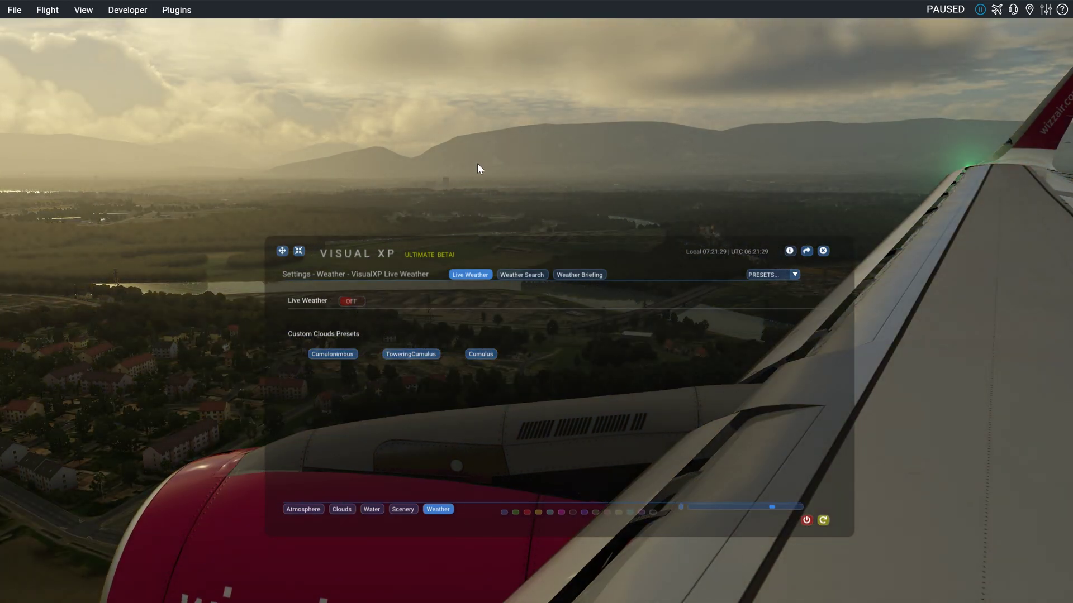
{"action": "left_click_drag", "start_coordinate": [477, 163], "coordinate": [828, 285]}
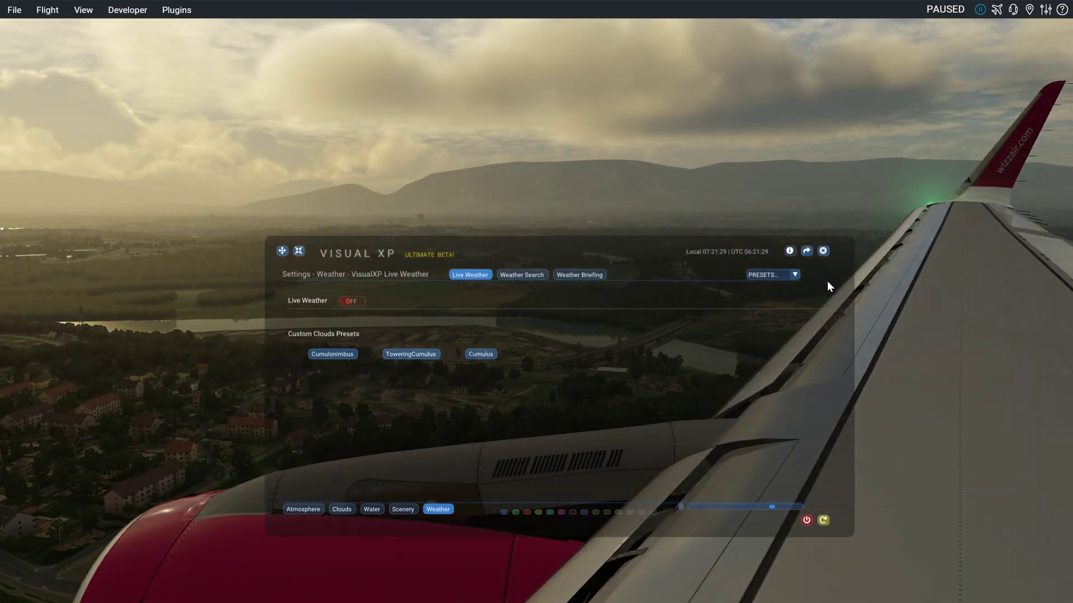
Step: Show the presets list and go through the Scenery, Water and Atmosphere settings
{"action": "left_click", "coordinate": [776, 278]}
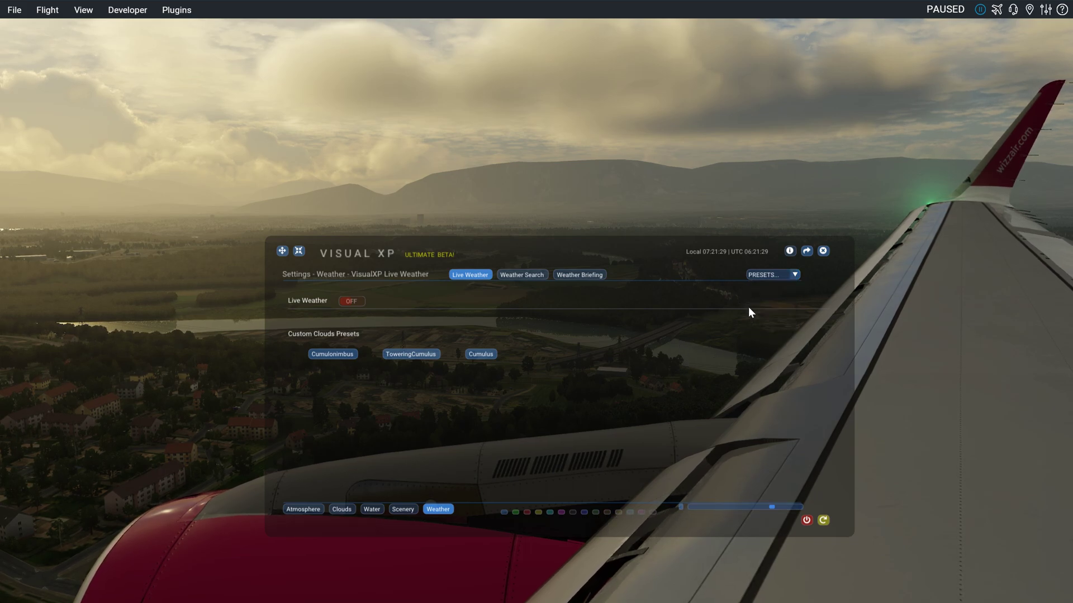
{"action": "left_click", "coordinate": [763, 273]}
{"action": "left_click", "coordinate": [682, 318]}
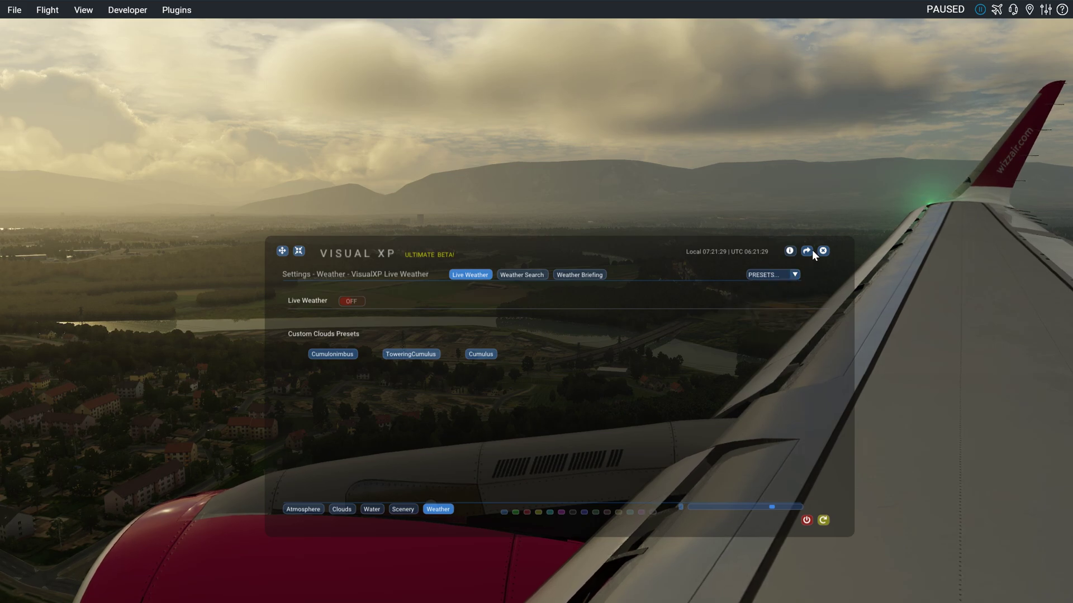
{"action": "left_click", "coordinate": [406, 510]}
{"action": "left_click", "coordinate": [367, 510]}
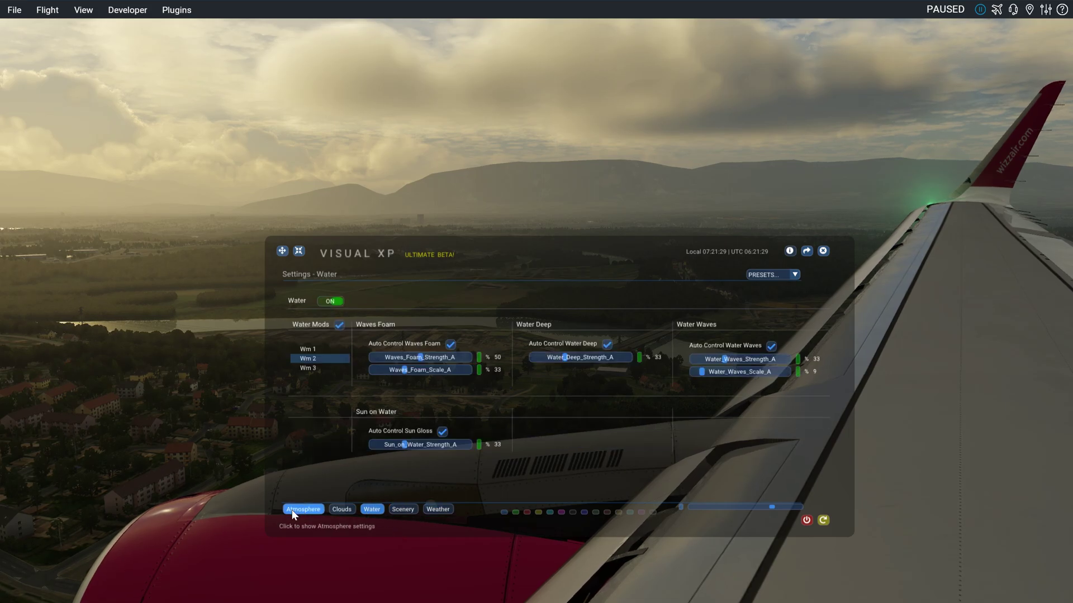
{"action": "left_click", "coordinate": [291, 509]}
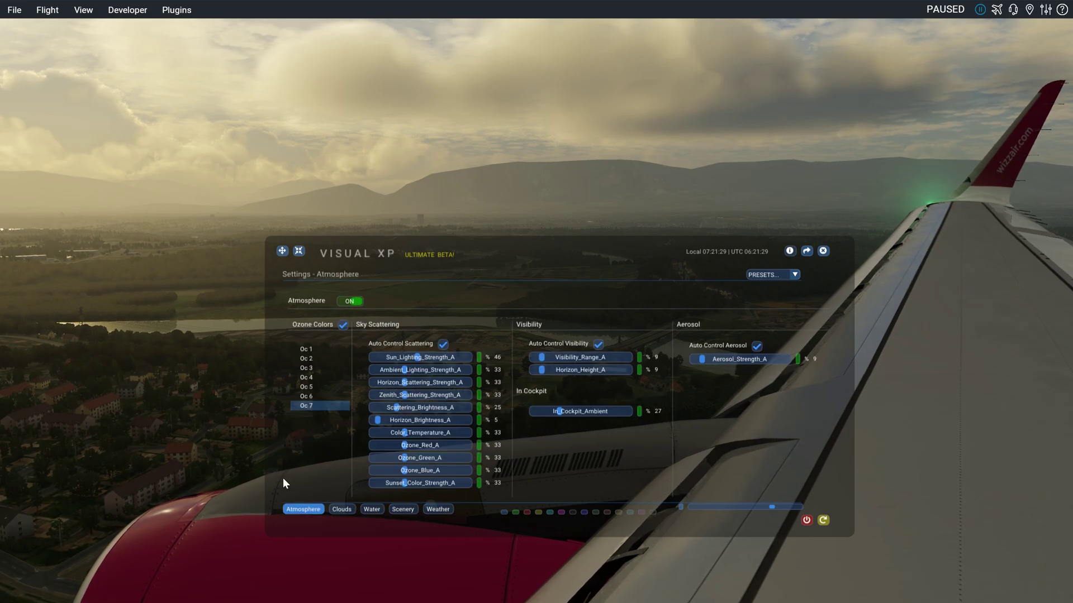
Step: Switch to the cockpit view facing the runway and move the local time back to about 05:22
{"action": "left_click_drag", "start_coordinate": [701, 92], "coordinate": [645, 106]}
{"action": "key", "text": "shift+9"}
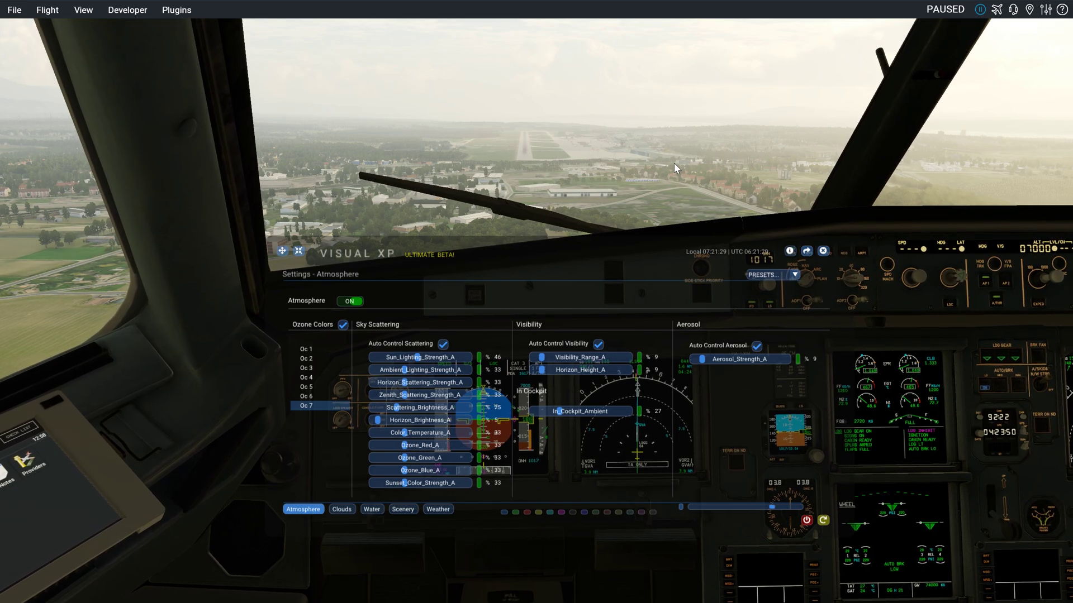
{"action": "key", "text": "k"}
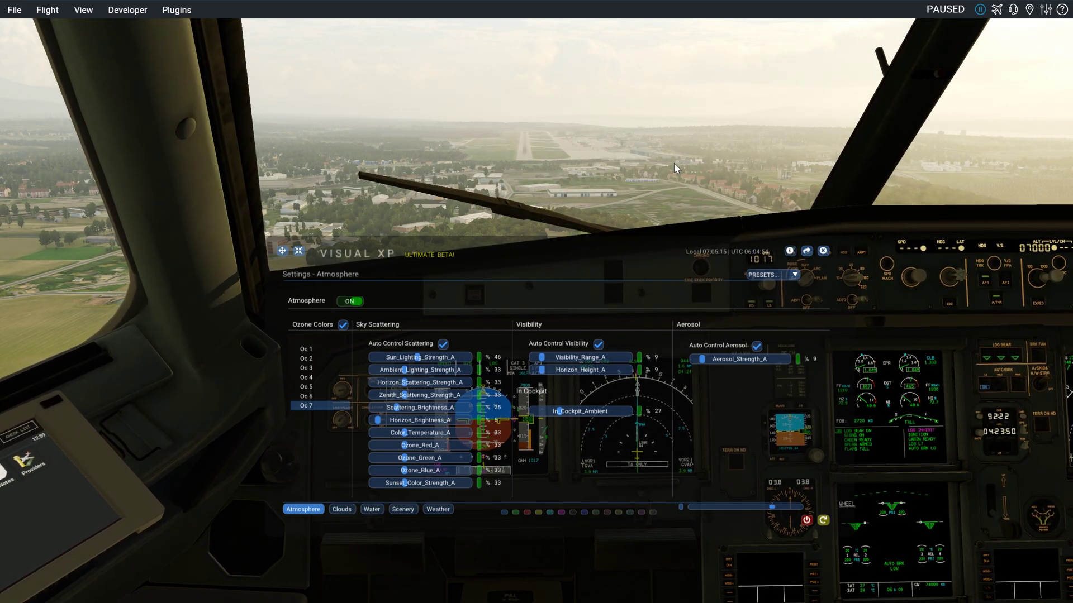
{"action": "key", "text": "k"}
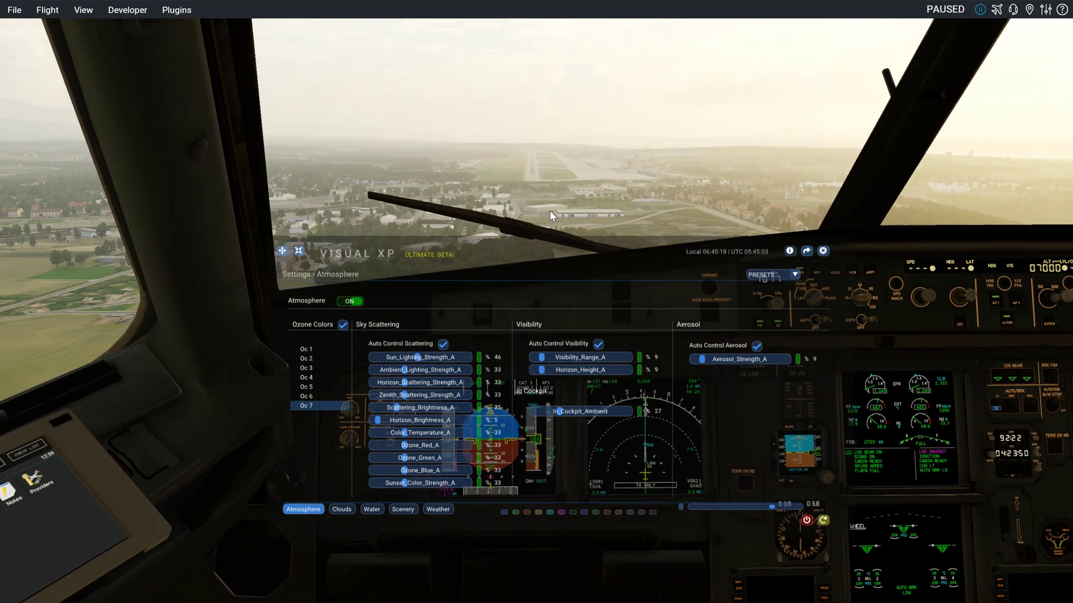
{"action": "key", "text": "k"}
{"action": "left_click_drag", "start_coordinate": [613, 199], "coordinate": [599, 216]}
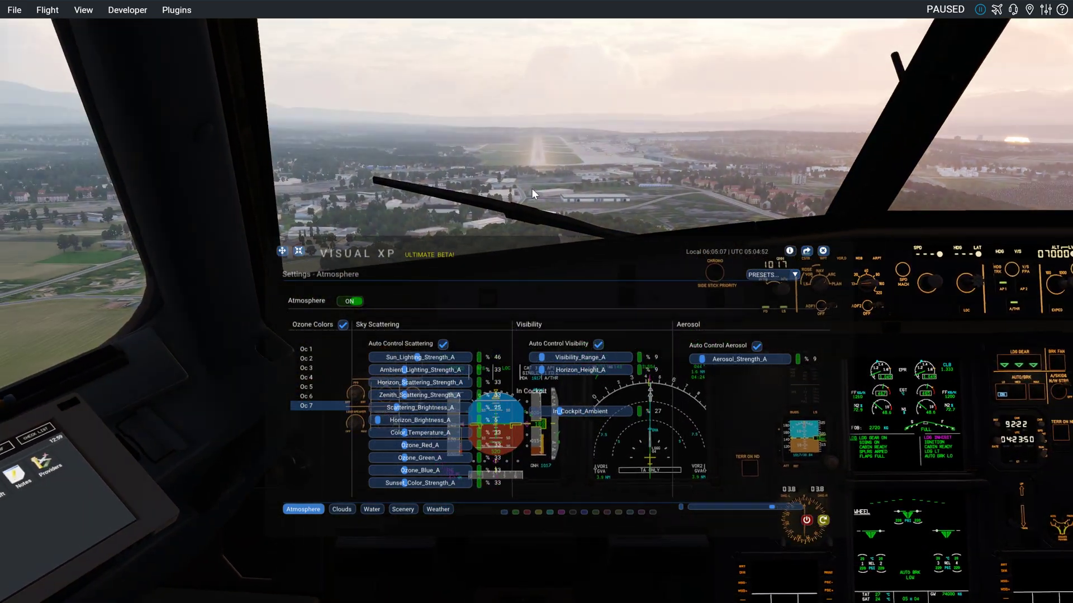
Step: Open the Scenery lights settings and compare the night view from the cockpit with Fog Spotlights enabled and disabled
{"action": "left_click", "coordinate": [341, 509]}
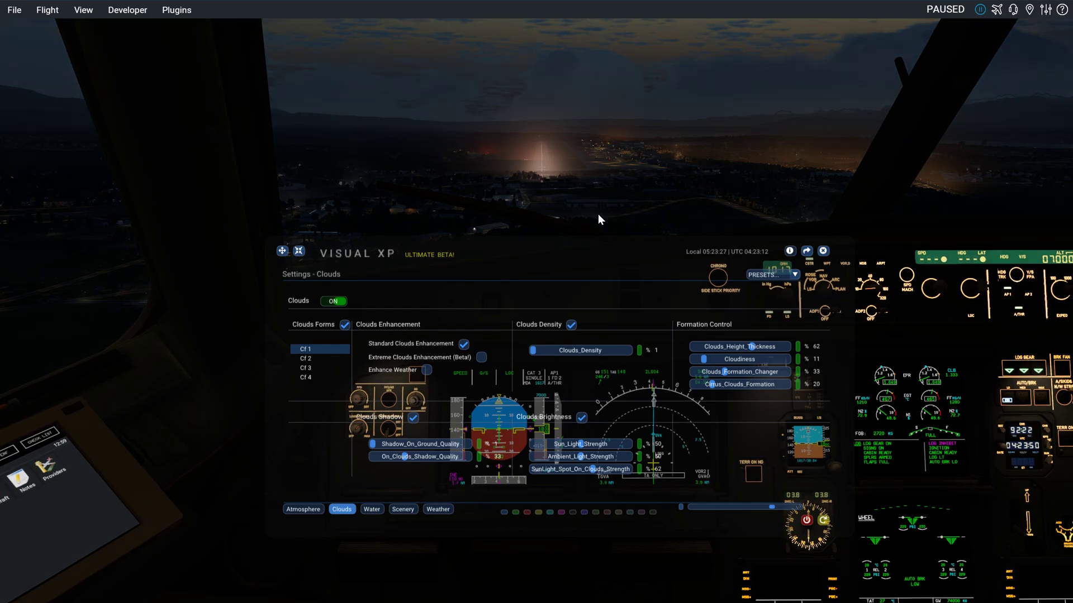
{"action": "left_click", "coordinate": [375, 509]}
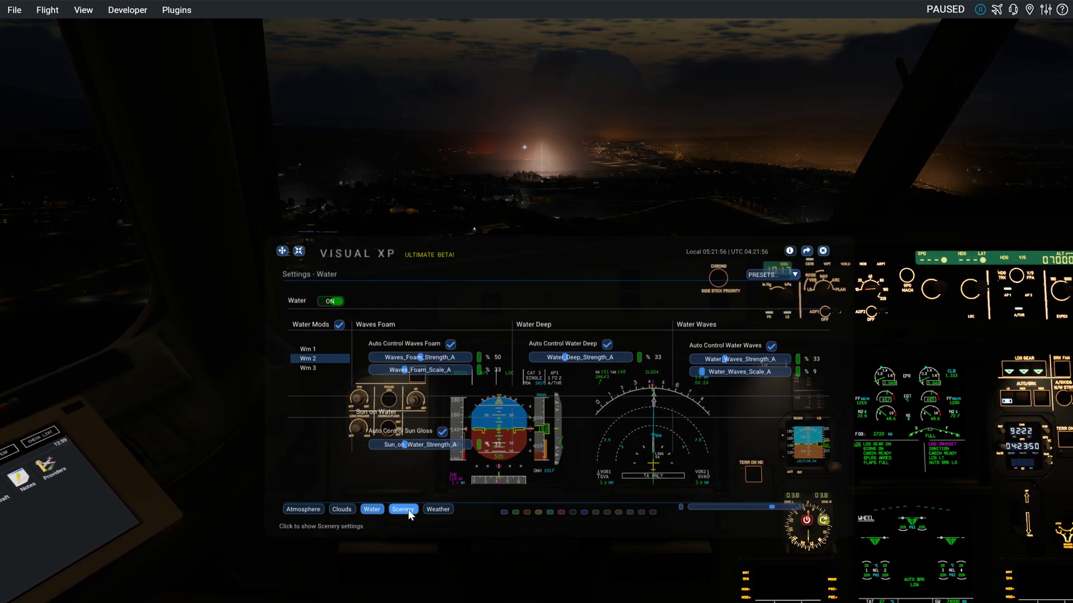
{"action": "left_click", "coordinate": [408, 509]}
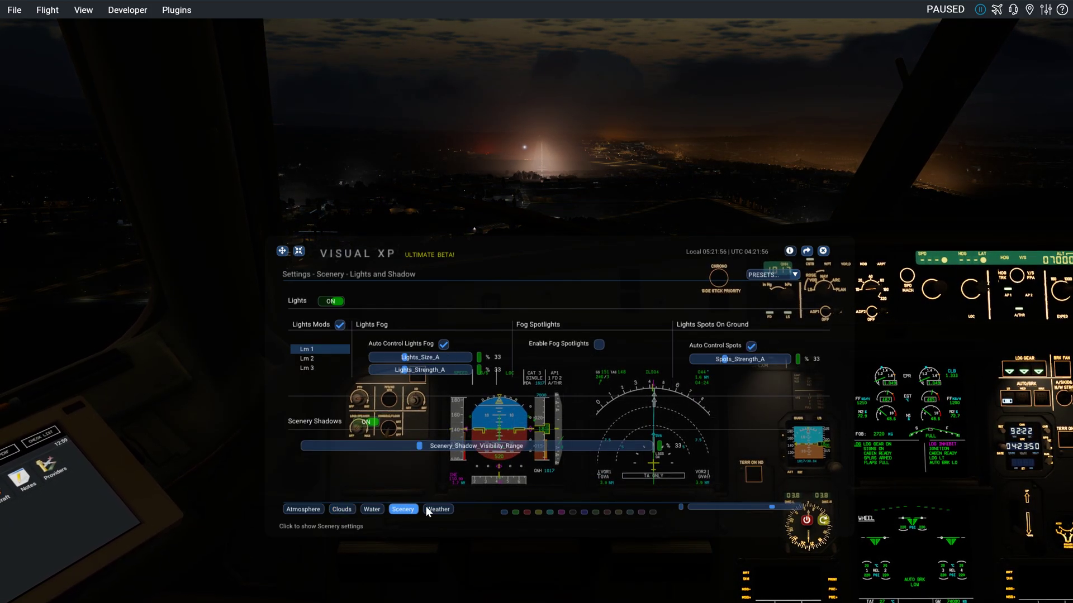
{"action": "left_click", "coordinate": [601, 346]}
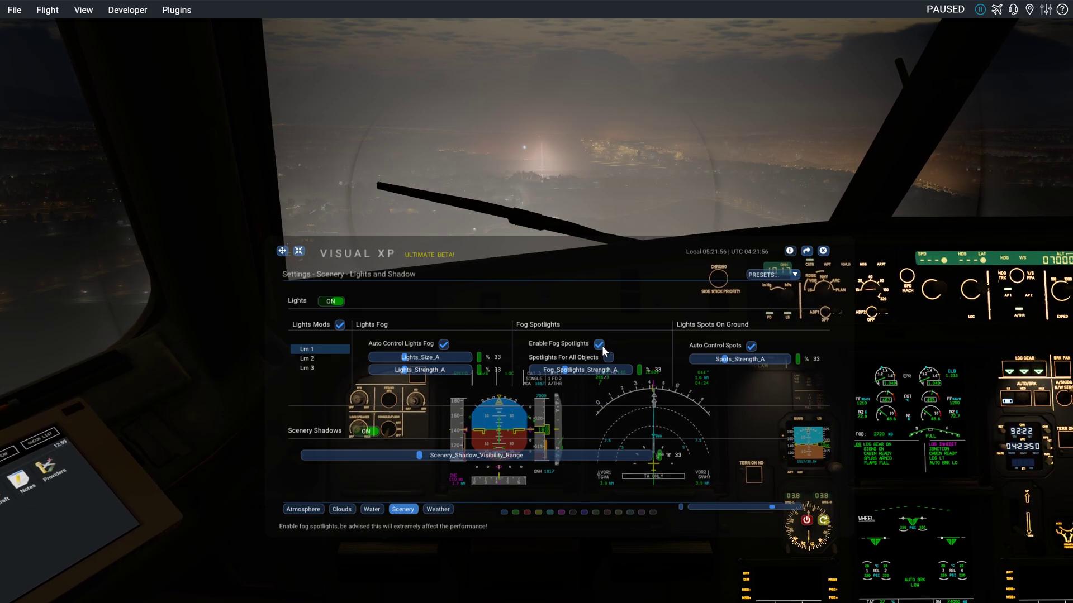
{"action": "left_click_drag", "start_coordinate": [560, 126], "coordinate": [632, 124]}
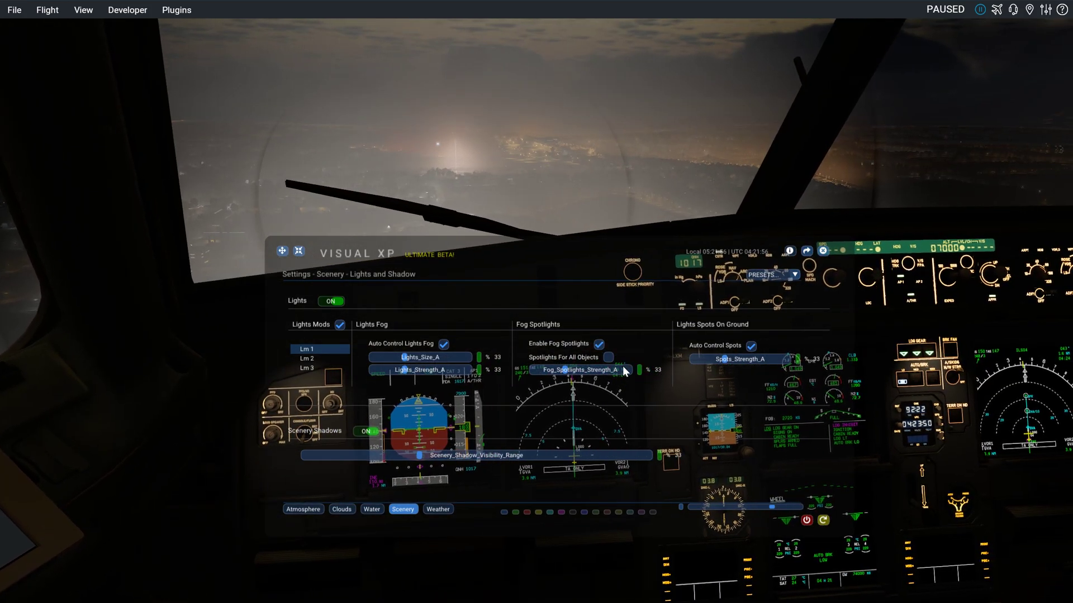
{"action": "left_click", "coordinate": [600, 345]}
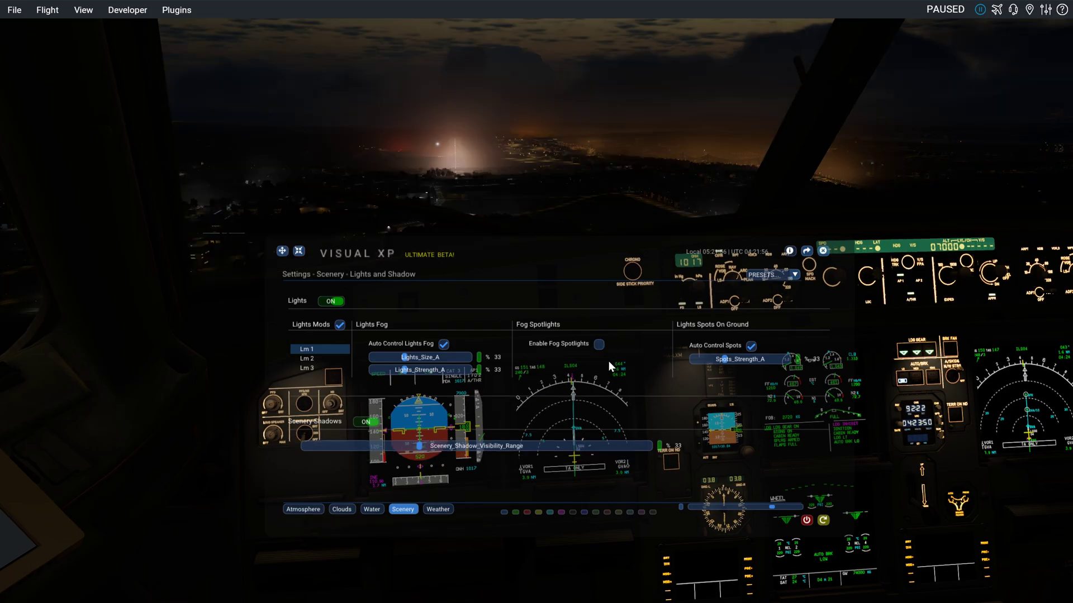
{"action": "left_click_drag", "start_coordinate": [581, 196], "coordinate": [559, 185]}
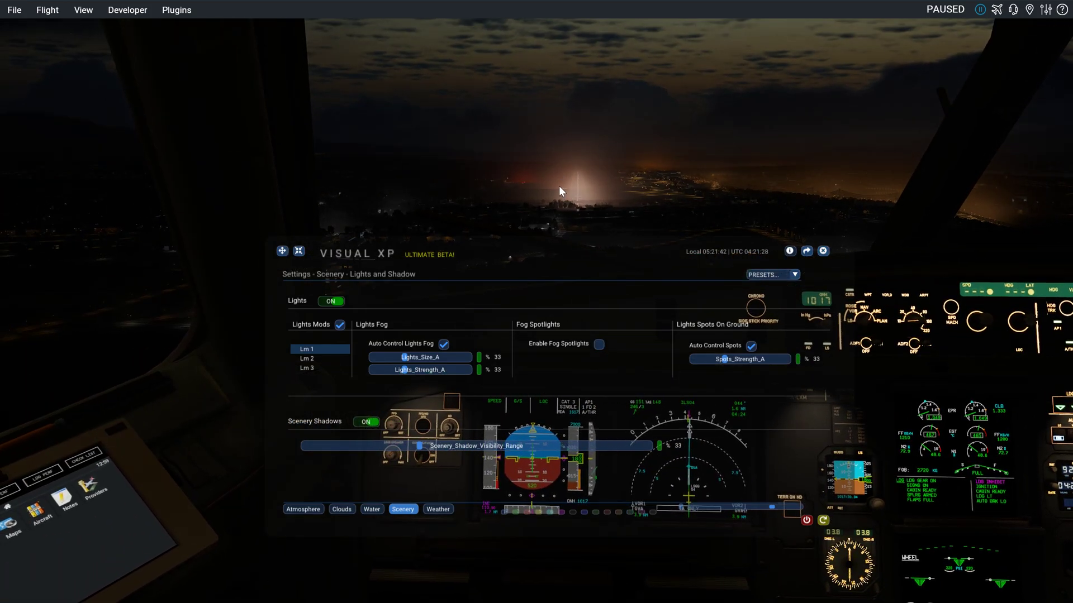
Step: Load the Default VisualXP settings at about 05:00 local time and choose ozone color Oc 7
{"action": "key", "text": "k"}
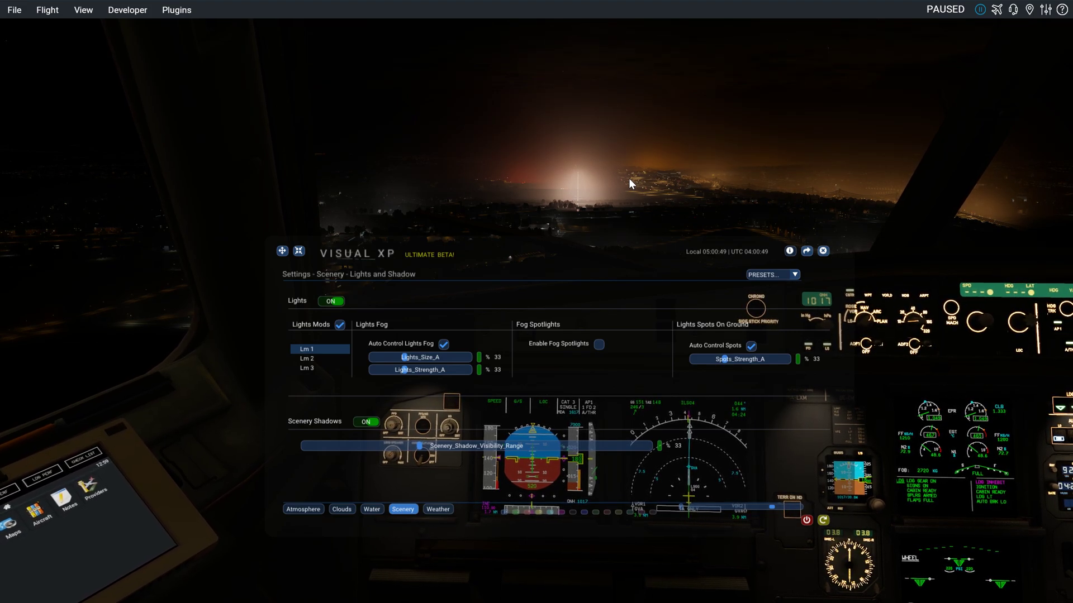
{"action": "left_click", "coordinate": [761, 273]}
{"action": "left_click", "coordinate": [770, 330]}
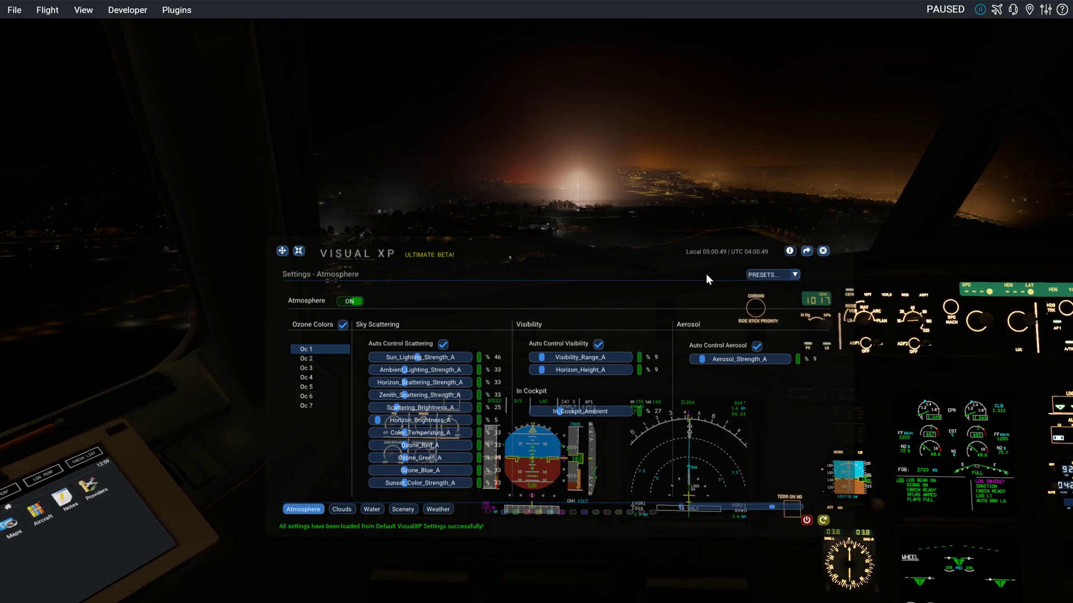
{"action": "left_click", "coordinate": [309, 405]}
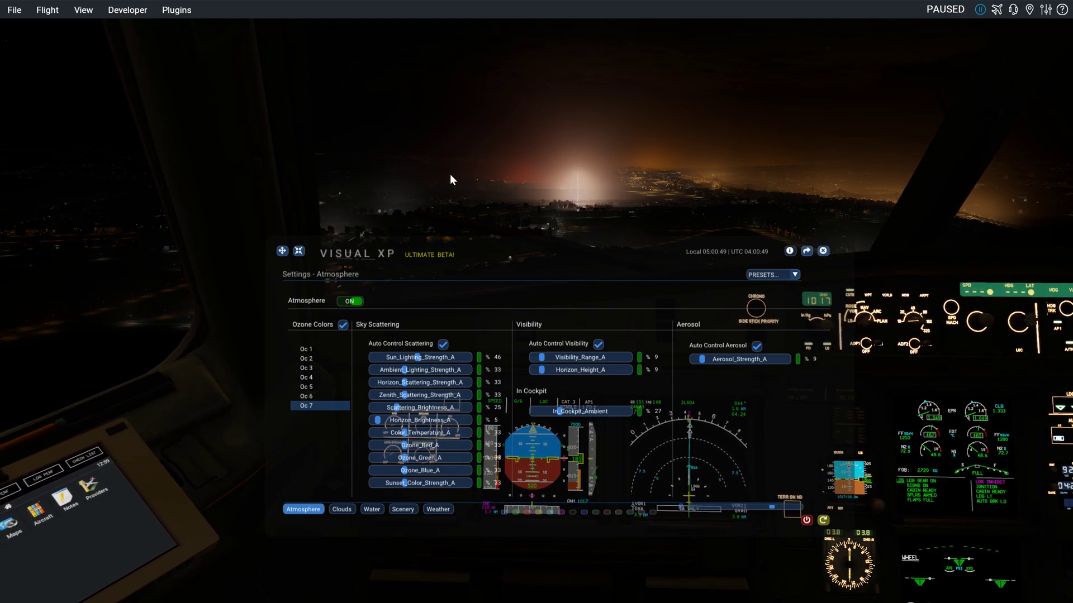
Step: Examine the night lights around the airport and the cockpit tablet up close
{"action": "mouse_move", "coordinate": [552, 168]}
{"action": "left_mouse_down"}
{"action": "mouse_move", "coordinate": [414, 205]}
{"action": "mouse_move", "coordinate": [564, 179]}
{"action": "left_mouse_up"}
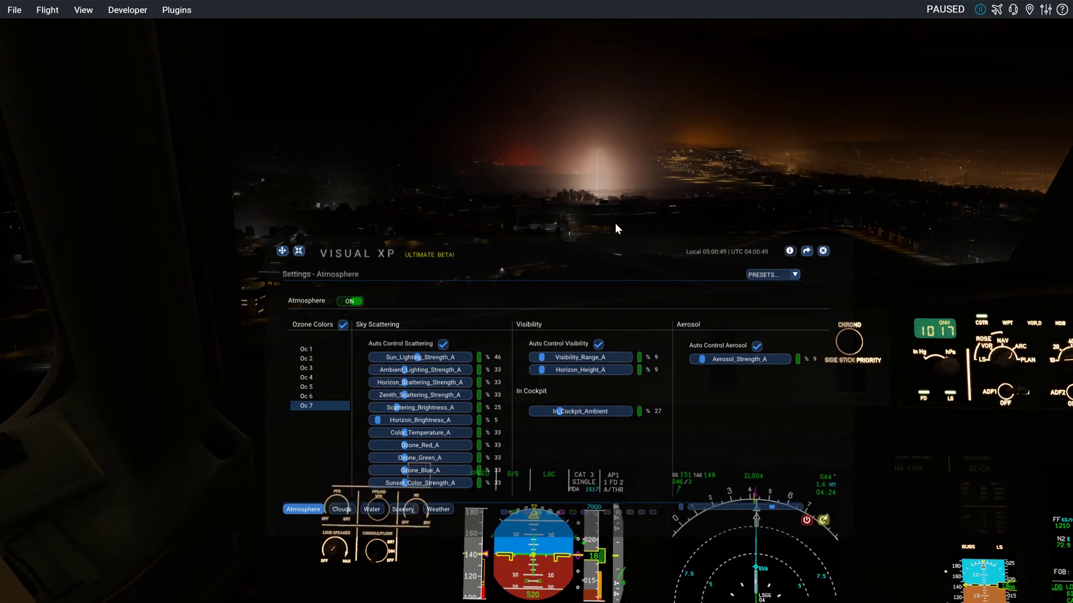
{"action": "scroll", "coordinate": [638, 209], "scroll_direction": "up", "scroll_amount": 4}
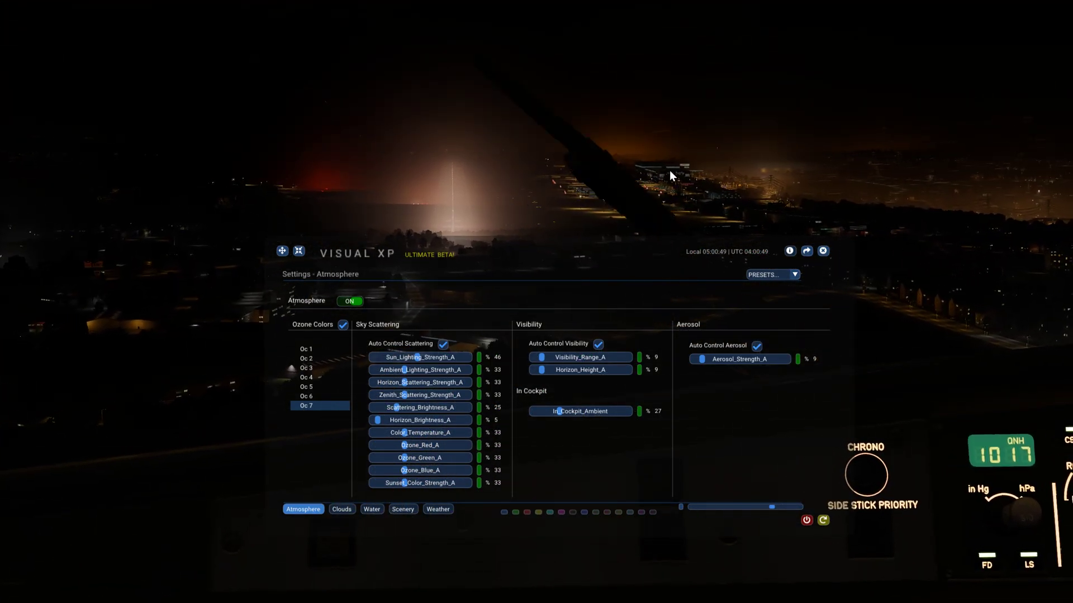
{"action": "left_click_drag", "start_coordinate": [669, 170], "coordinate": [516, 233]}
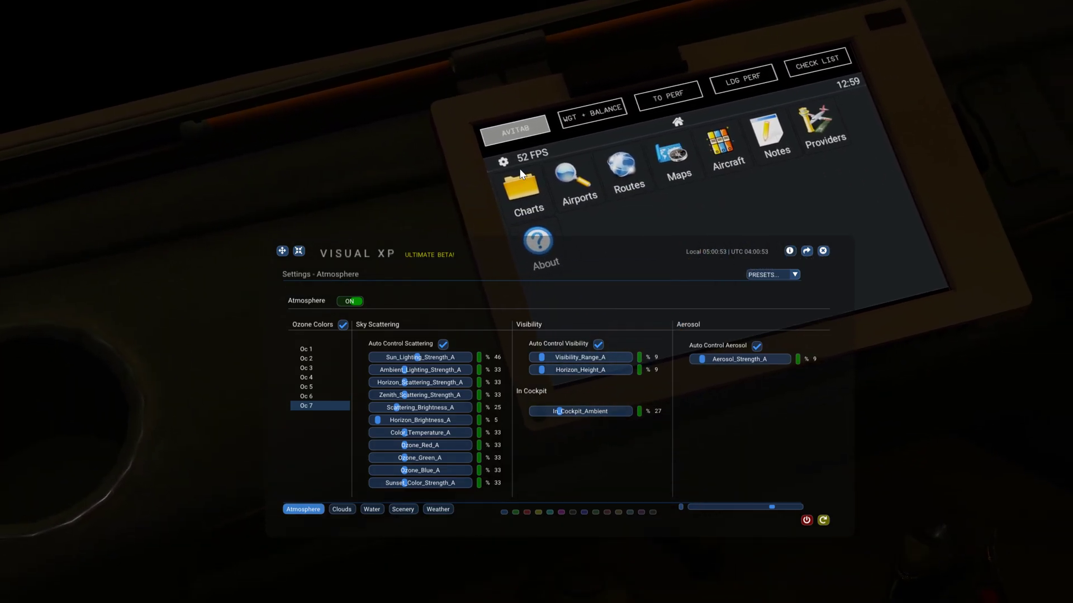
{"action": "scroll", "coordinate": [366, 188], "scroll_direction": "down", "scroll_amount": 5}
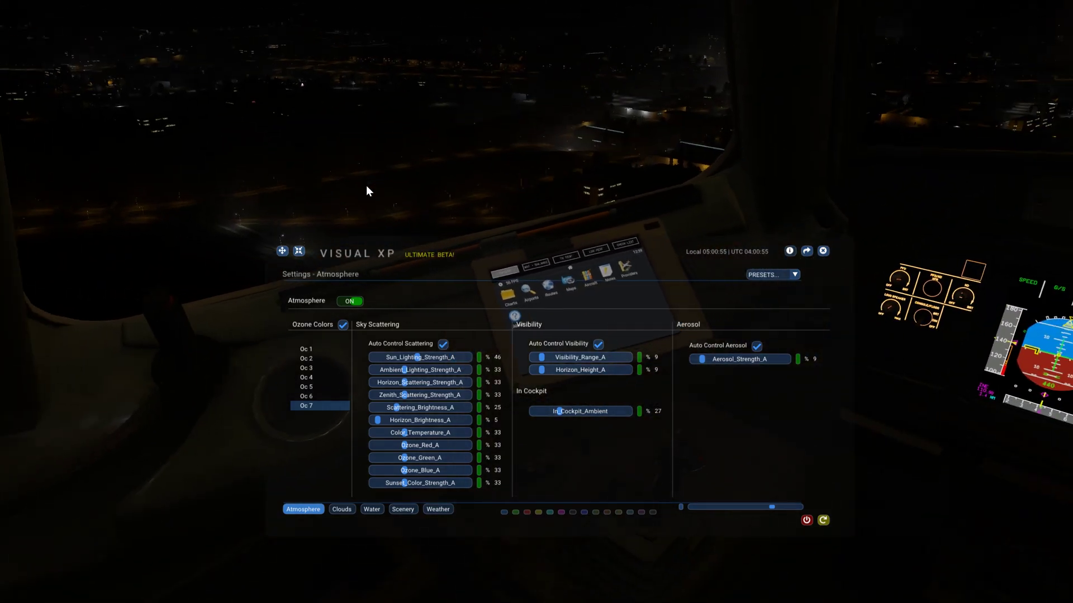
{"action": "left_click_drag", "start_coordinate": [367, 187], "coordinate": [500, 153]}
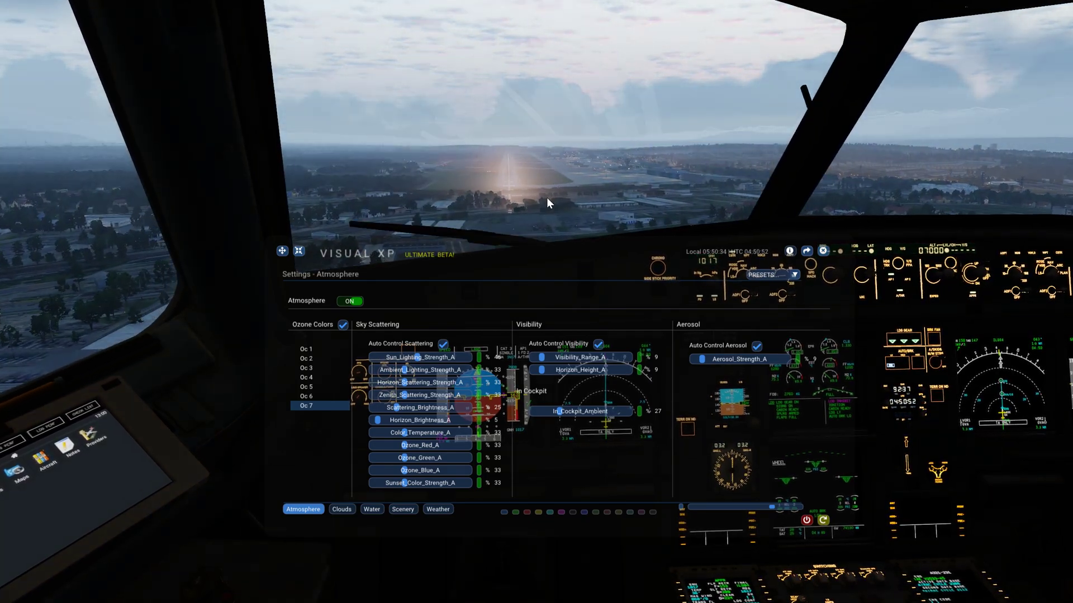
Step: Advance the local time to about 07:30 while viewing the overhead panel and the runway ahead
{"action": "left_click_drag", "start_coordinate": [604, 200], "coordinate": [620, 152]}
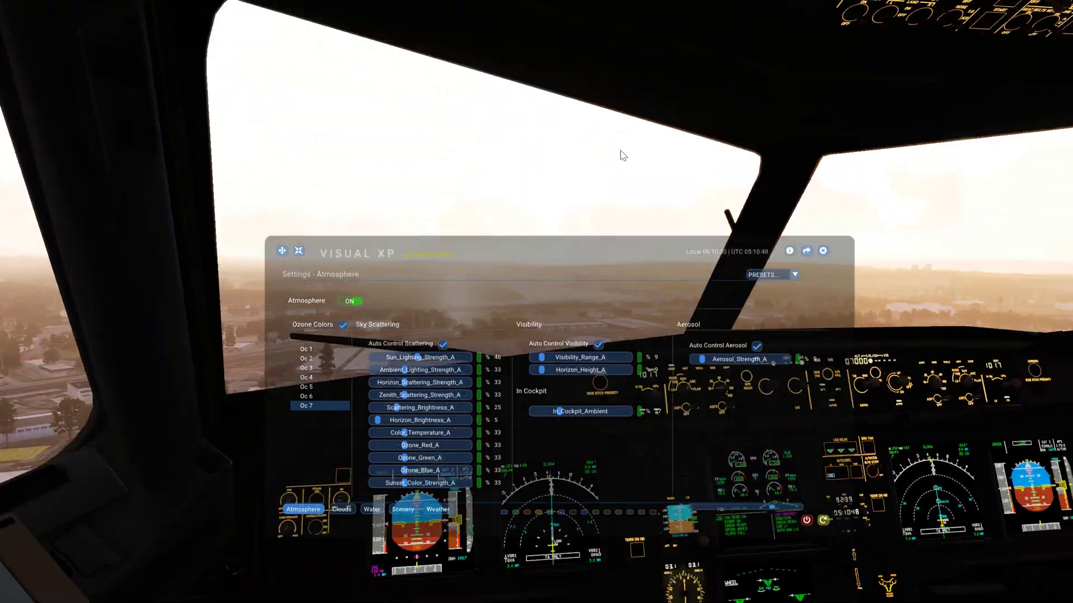
{"action": "left_click_drag", "start_coordinate": [753, 135], "coordinate": [782, 147]}
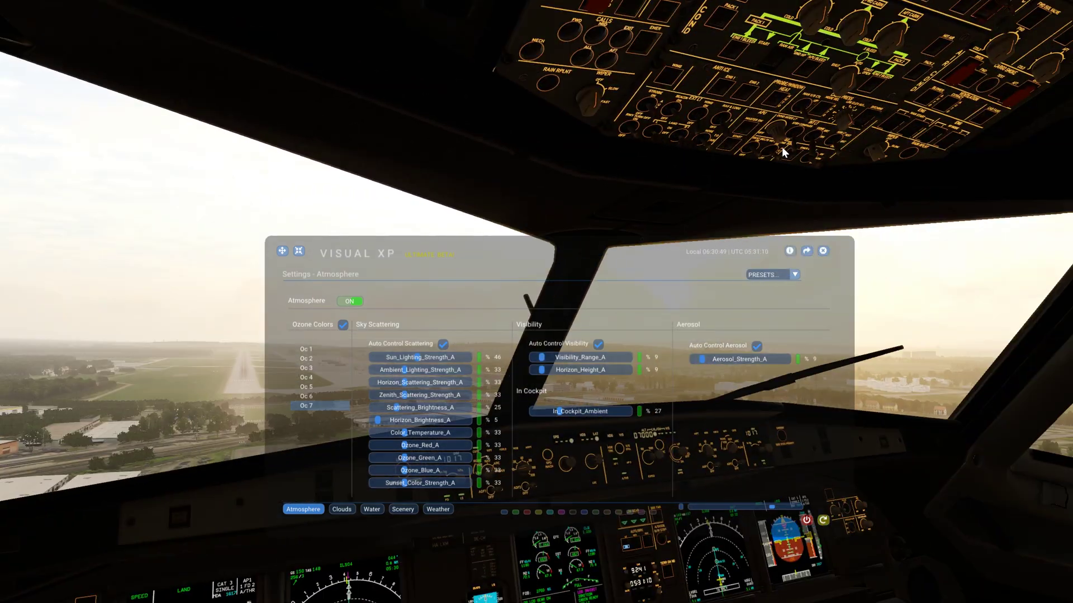
{"action": "left_click_drag", "start_coordinate": [874, 151], "coordinate": [686, 143]}
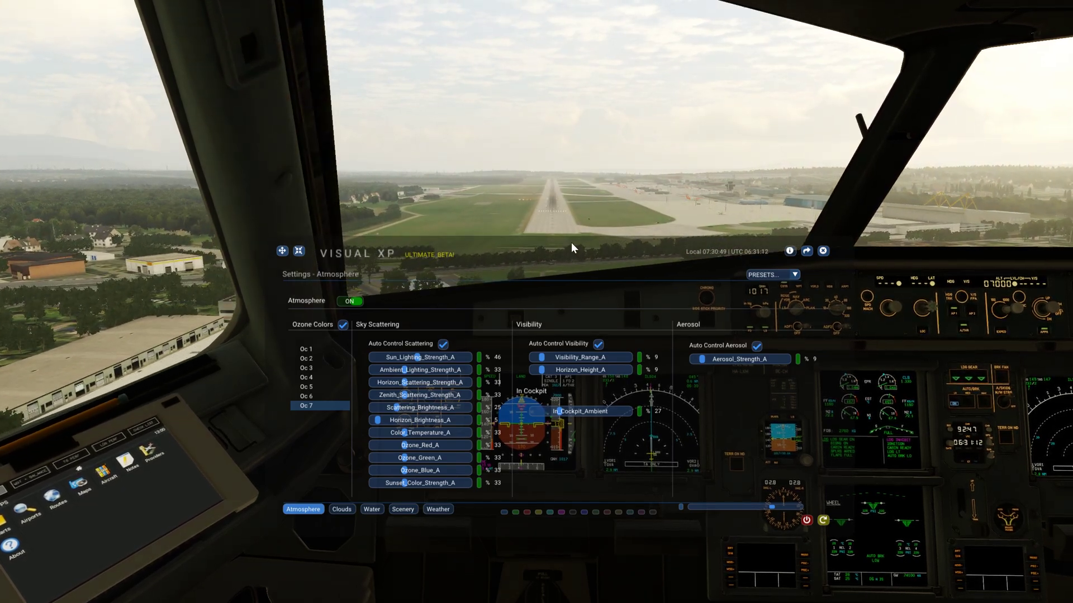
Step: Set the flight's time of day to about 19:30 local in the flight configuration and view the dusk scene from the cockpit and outside
{"action": "left_click_drag", "start_coordinate": [287, 250], "coordinate": [297, 265]}
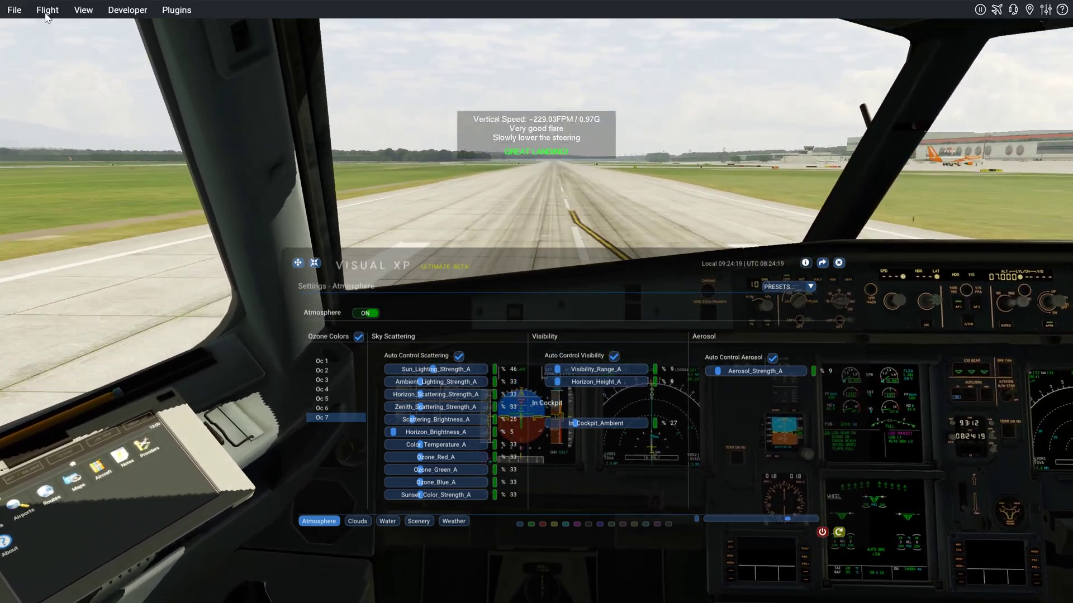
{"action": "left_click", "coordinate": [45, 9]}
{"action": "left_click", "coordinate": [71, 26]}
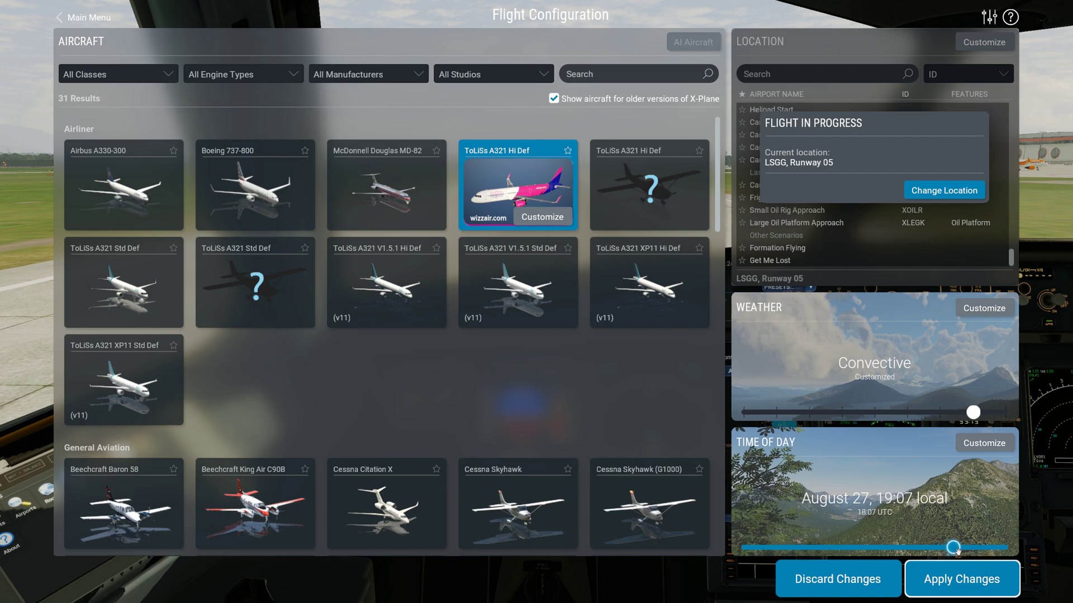
{"action": "left_click", "coordinate": [957, 549]}
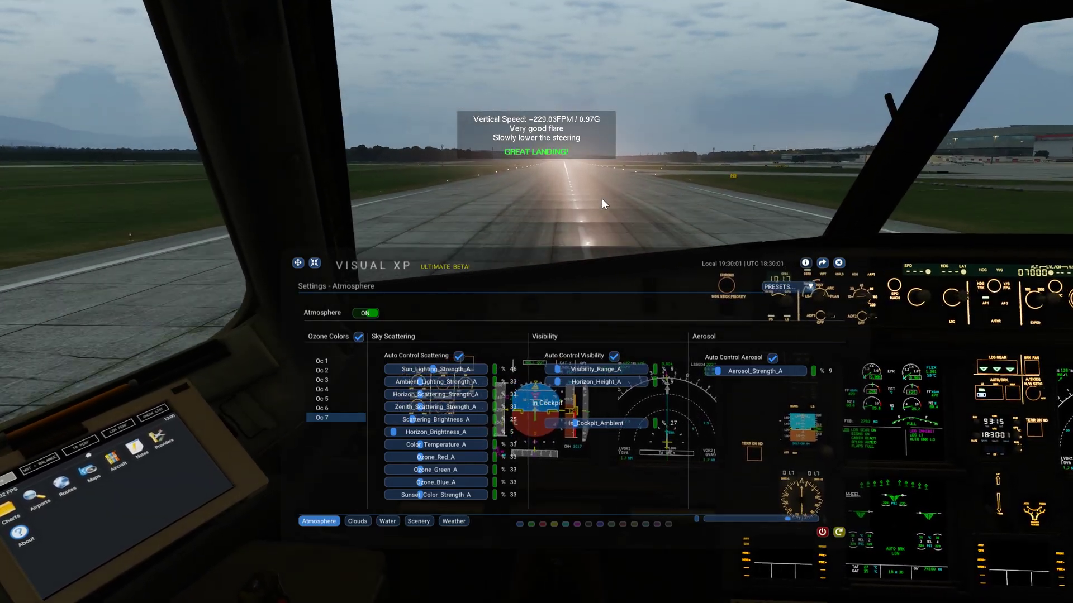
{"action": "key", "text": "p"}
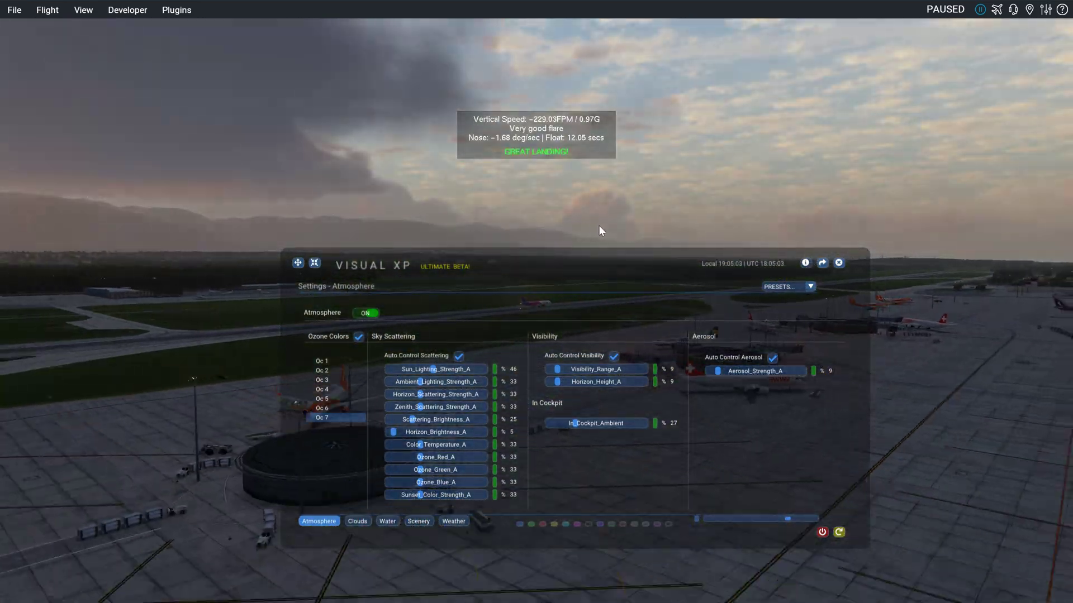
{"action": "left_click_drag", "start_coordinate": [598, 226], "coordinate": [588, 174]}
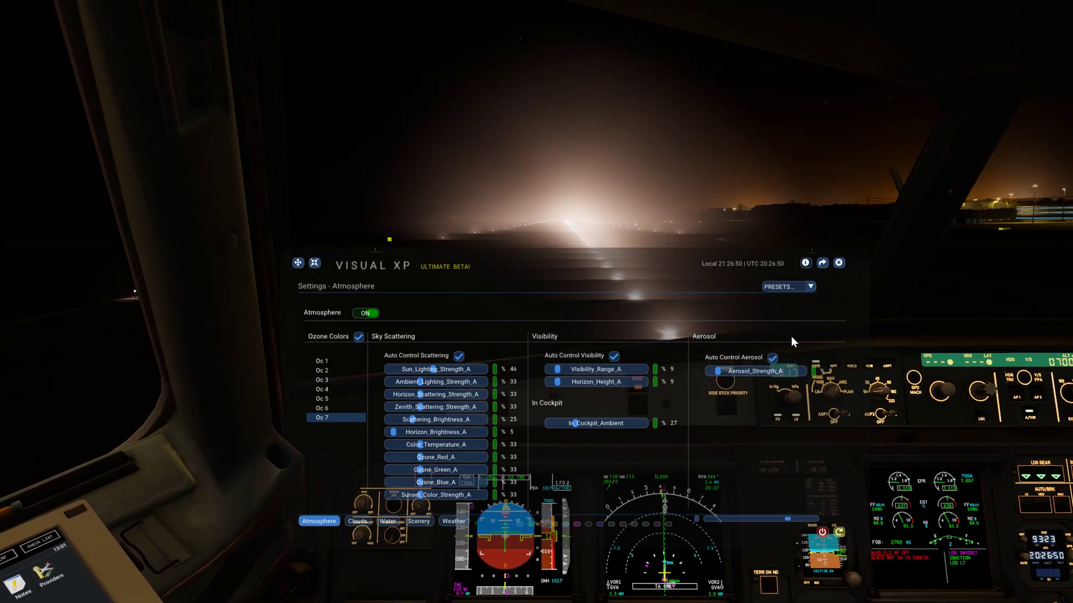
Step: Move the Visual XP window lower and examine the night lights over the wing and landscape at about 21:27 local
{"action": "left_click_drag", "start_coordinate": [299, 265], "coordinate": [339, 341]}
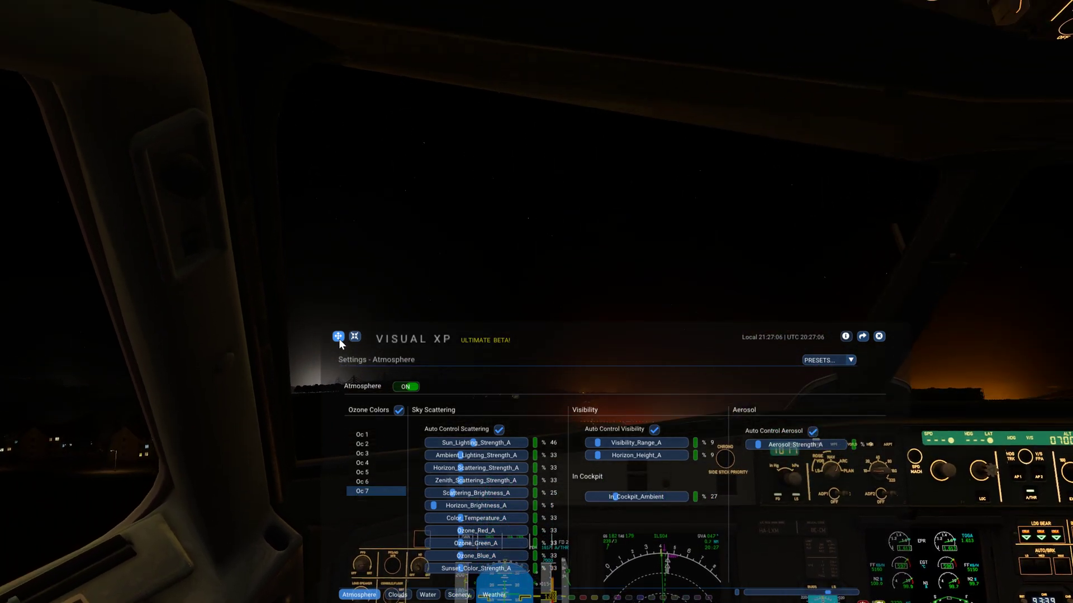
{"action": "key", "text": "shift+4"}
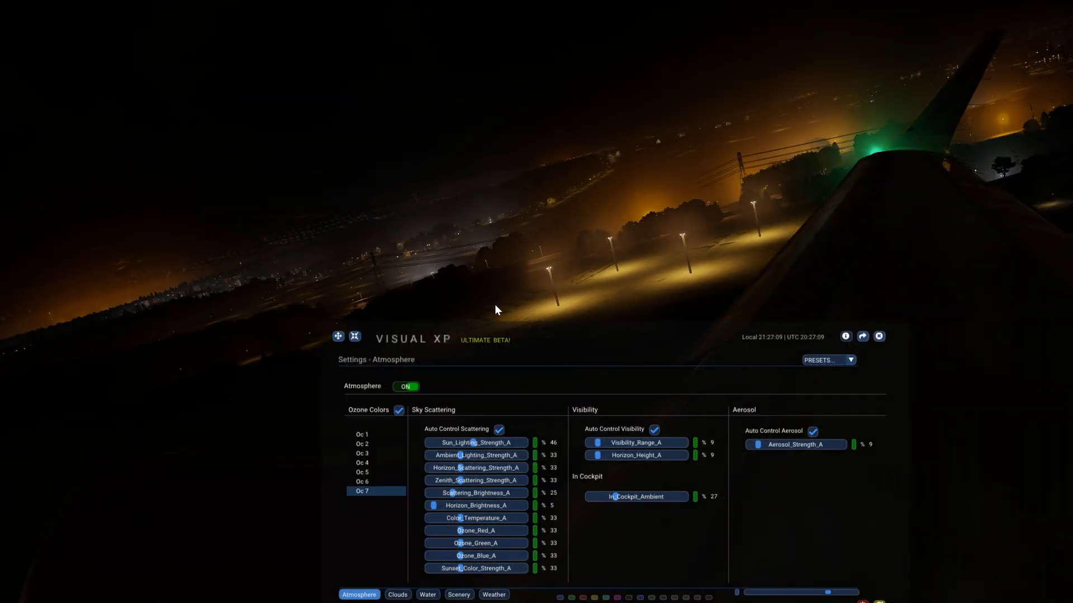
{"action": "left_click_drag", "start_coordinate": [495, 304], "coordinate": [486, 267]}
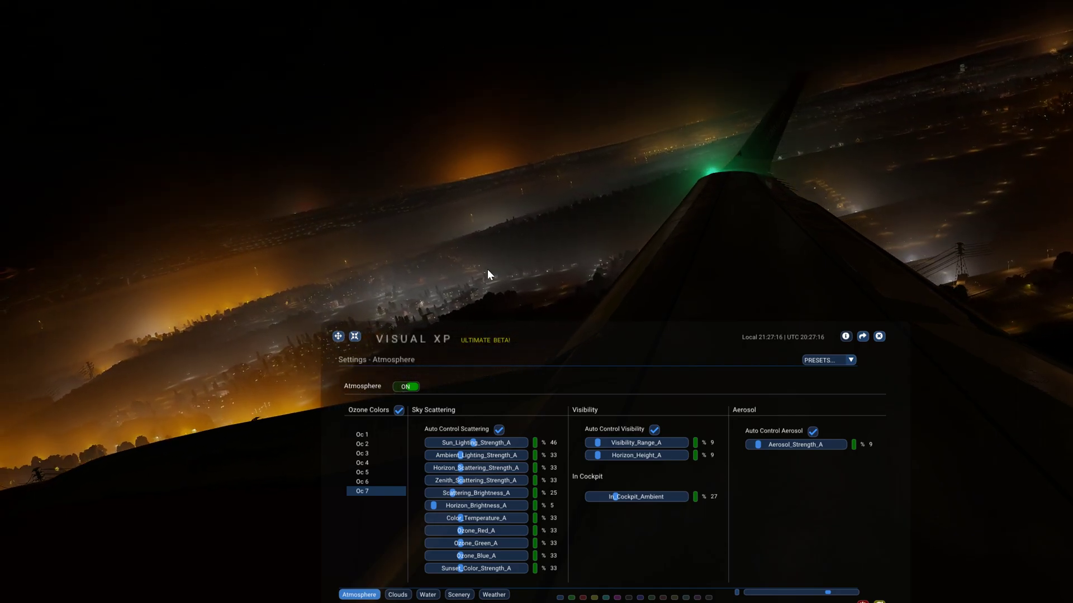
{"action": "left_click_drag", "start_coordinate": [407, 263], "coordinate": [568, 248]}
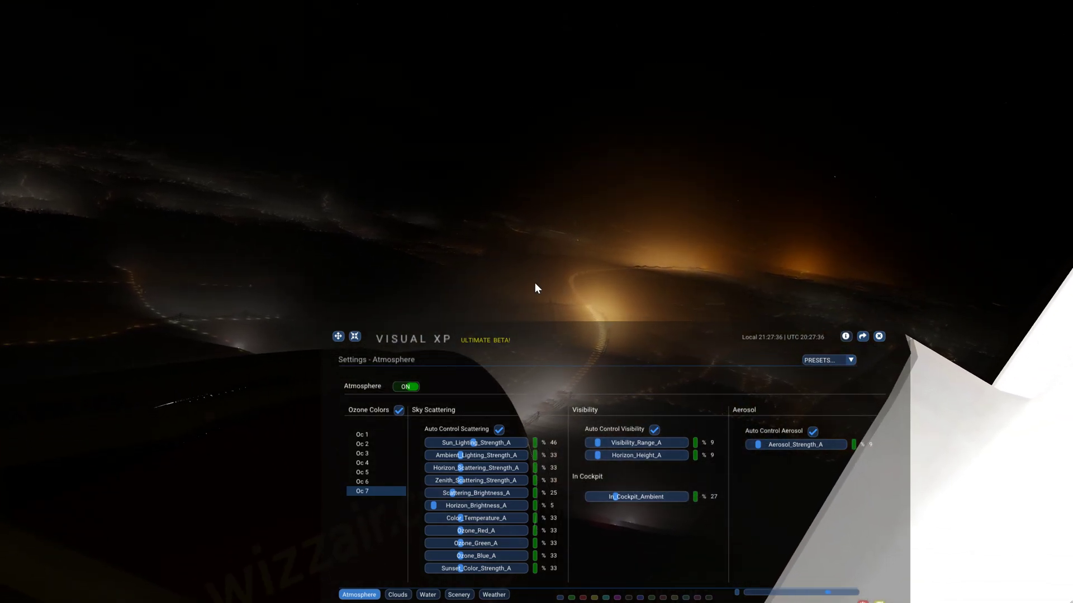
Step: Compare the sunset sky, clouds and terrain from the wing and cockpit views at about 18:56 local
{"action": "key", "text": "p"}
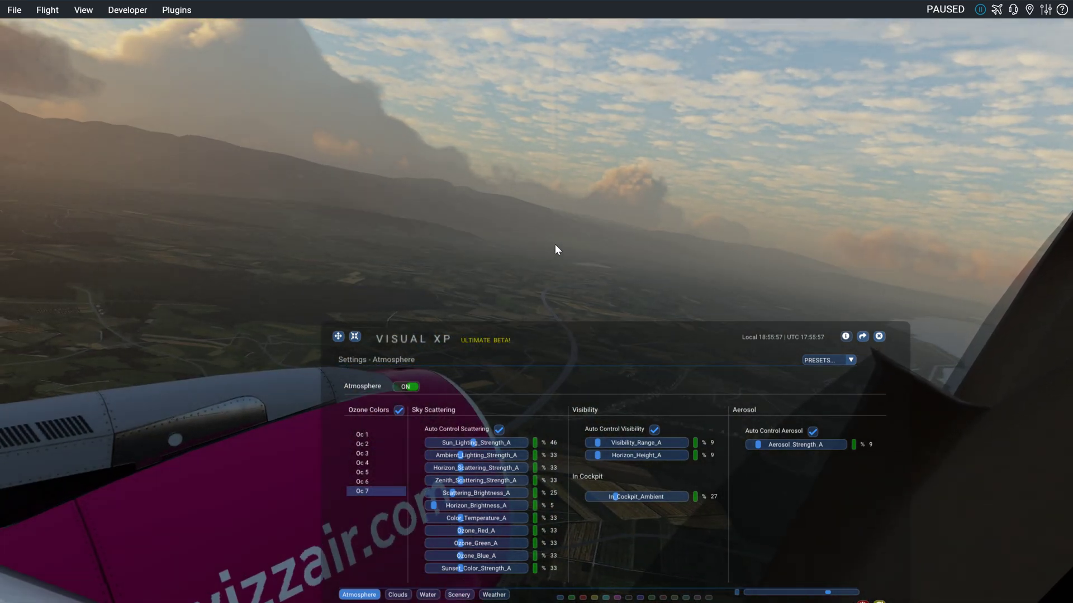
{"action": "left_click_drag", "start_coordinate": [554, 252], "coordinate": [407, 254]}
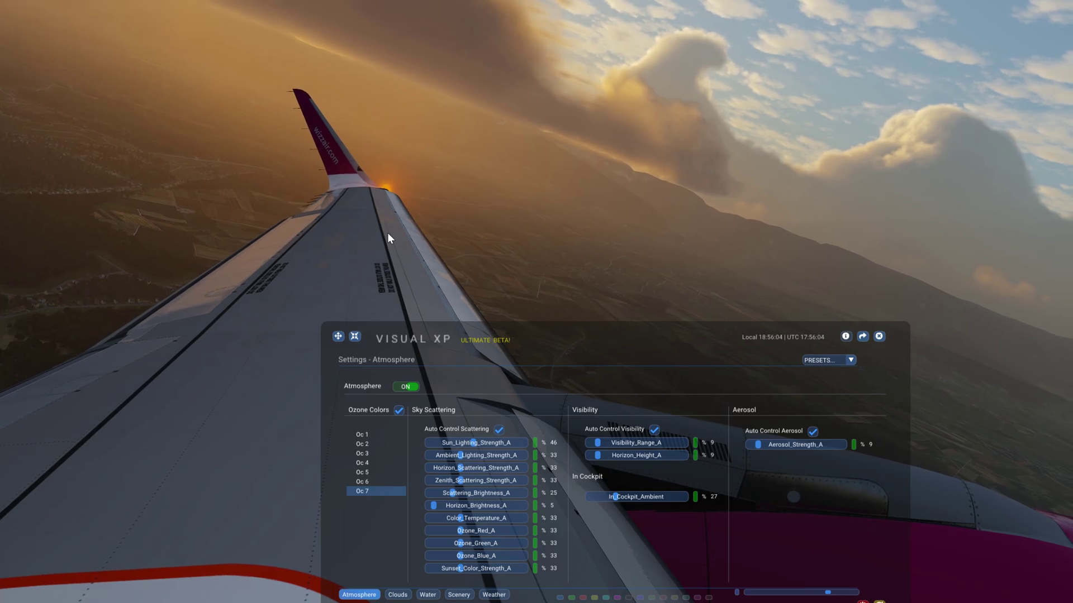
{"action": "key", "text": "shift+9"}
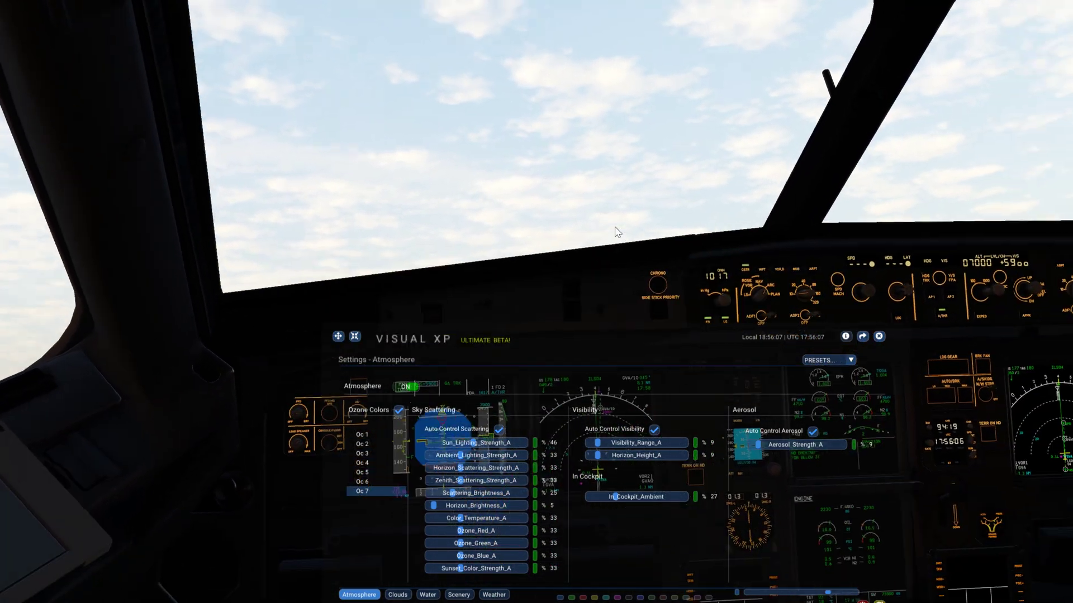
{"action": "mouse_move", "coordinate": [615, 226]}
{"action": "left_mouse_down"}
{"action": "mouse_move", "coordinate": [597, 224]}
{"action": "mouse_move", "coordinate": [601, 249]}
{"action": "mouse_move", "coordinate": [599, 230]}
{"action": "left_mouse_up"}
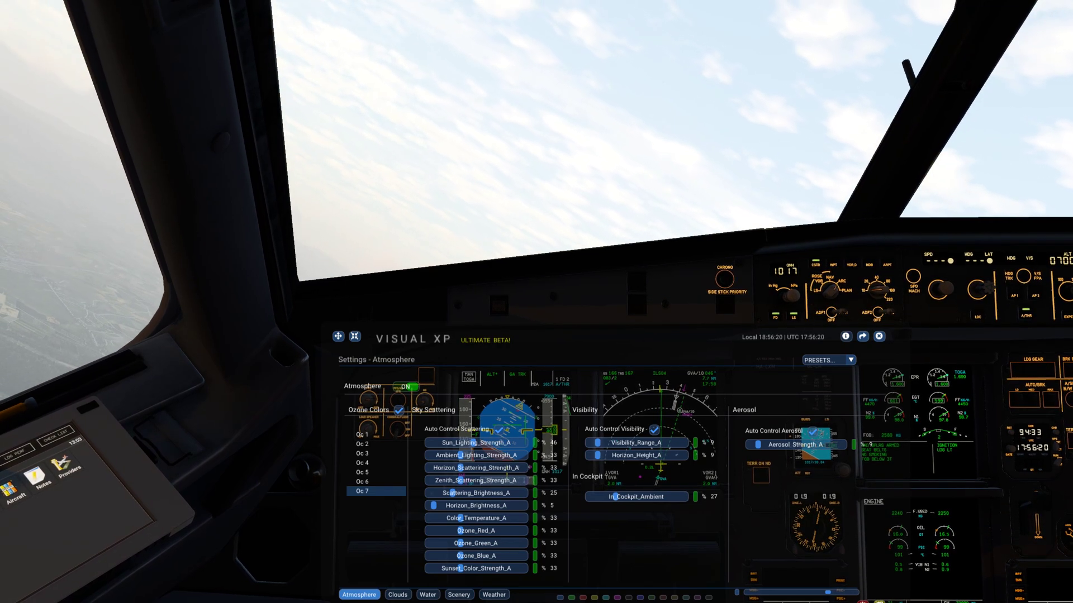
{"action": "key", "text": "1"}
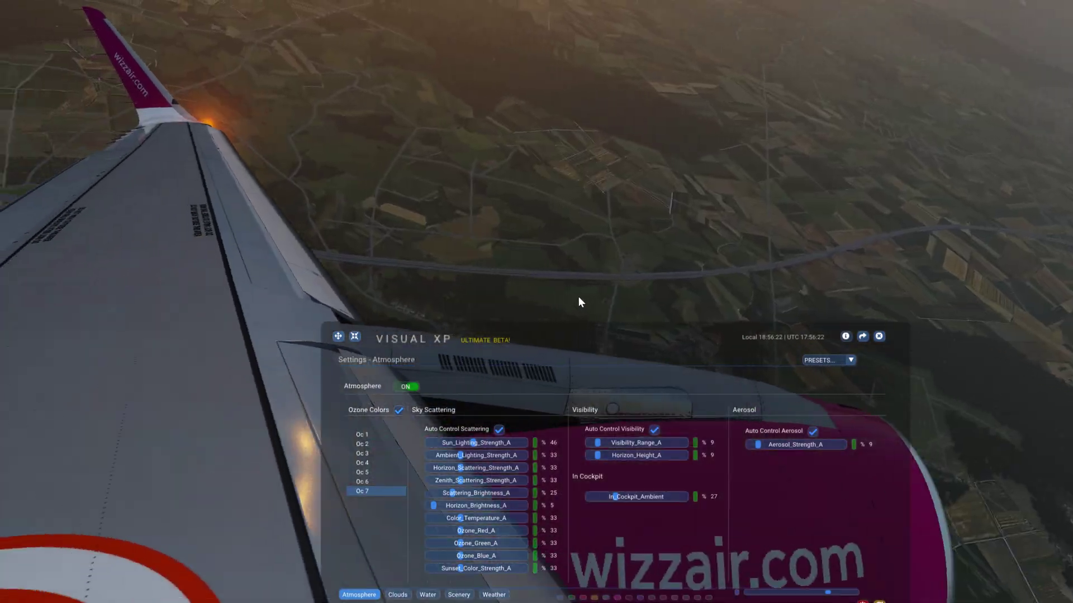
{"action": "left_click_drag", "start_coordinate": [578, 297], "coordinate": [753, 284]}
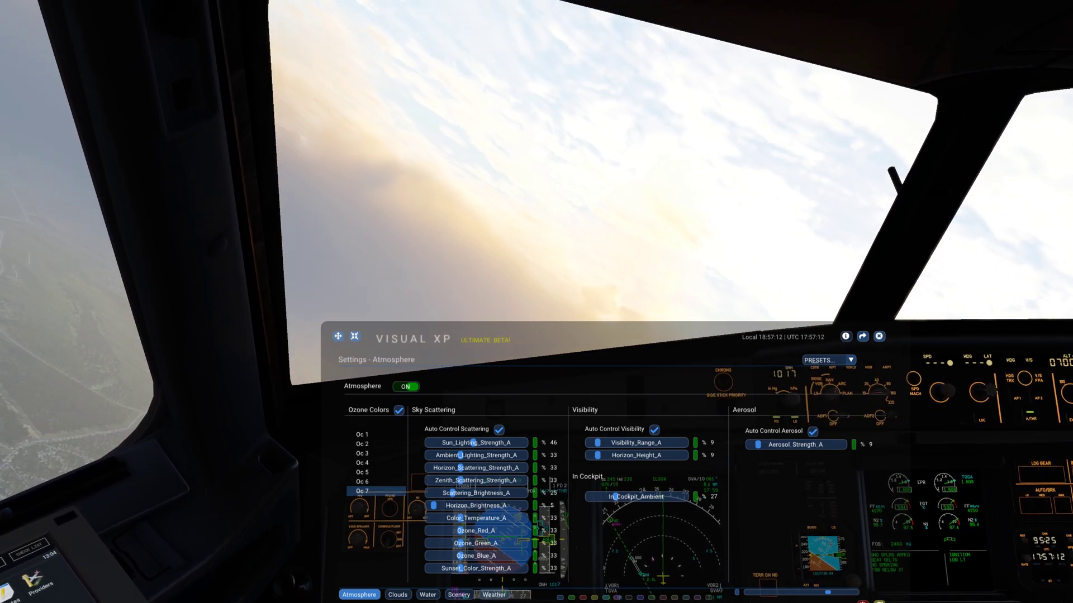
{"action": "key", "text": "KP_1"}
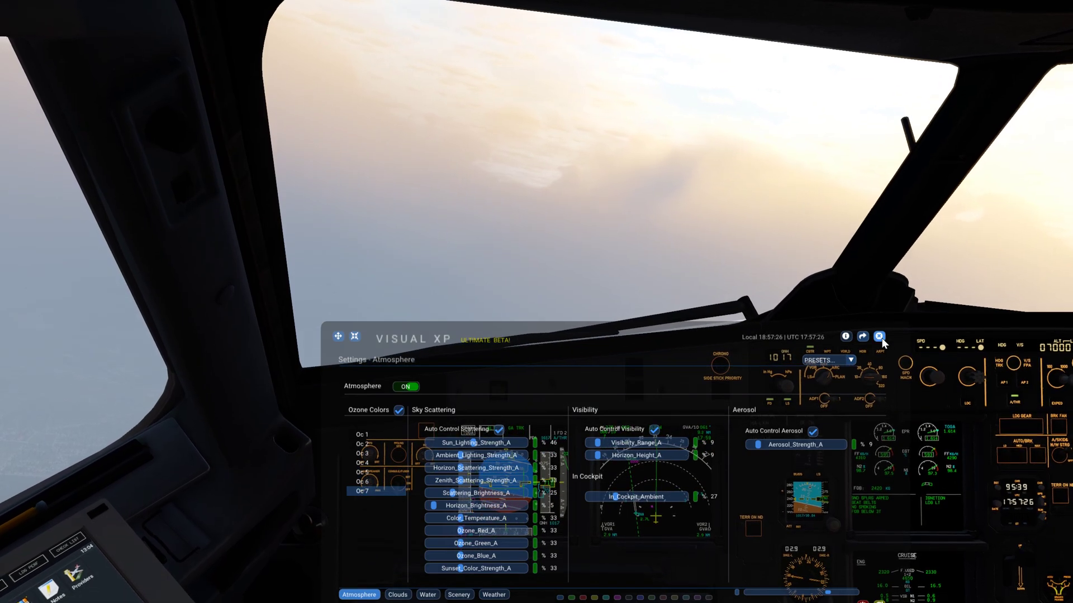
Step: Close the Visual XP window and view the hazy sunset clouds unobstructed from the wing and the cockpit
{"action": "left_click", "coordinate": [880, 337]}
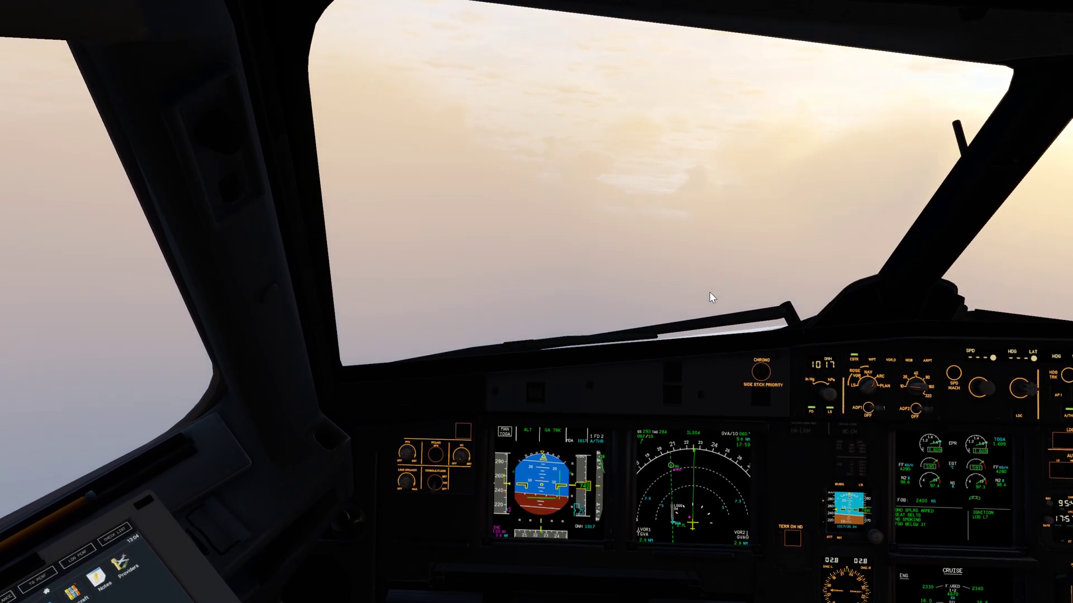
{"action": "key", "text": "1"}
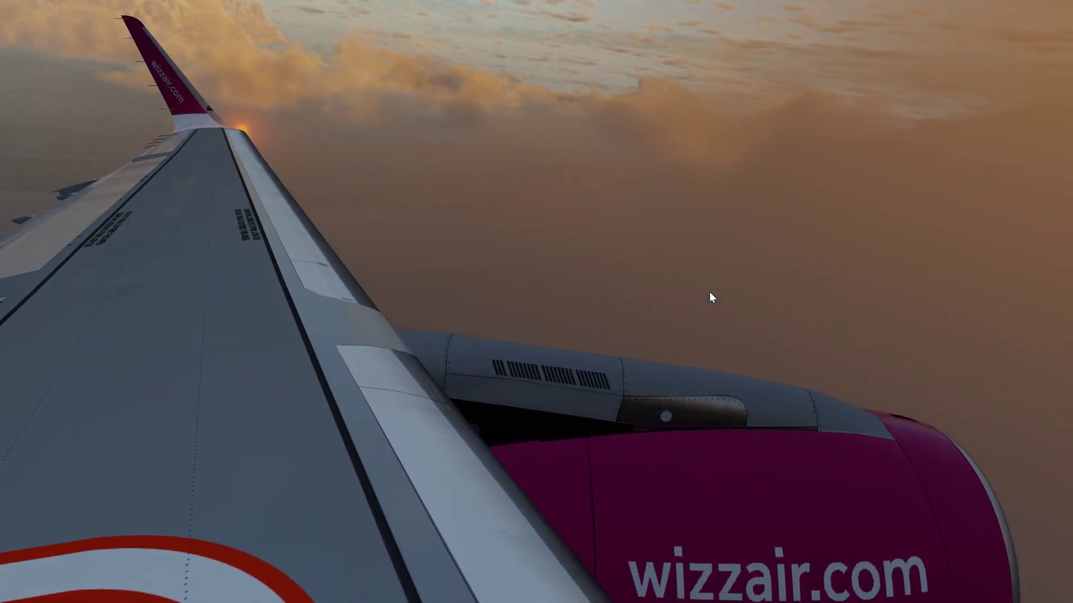
{"action": "left_click_drag", "start_coordinate": [709, 292], "coordinate": [359, 309]}
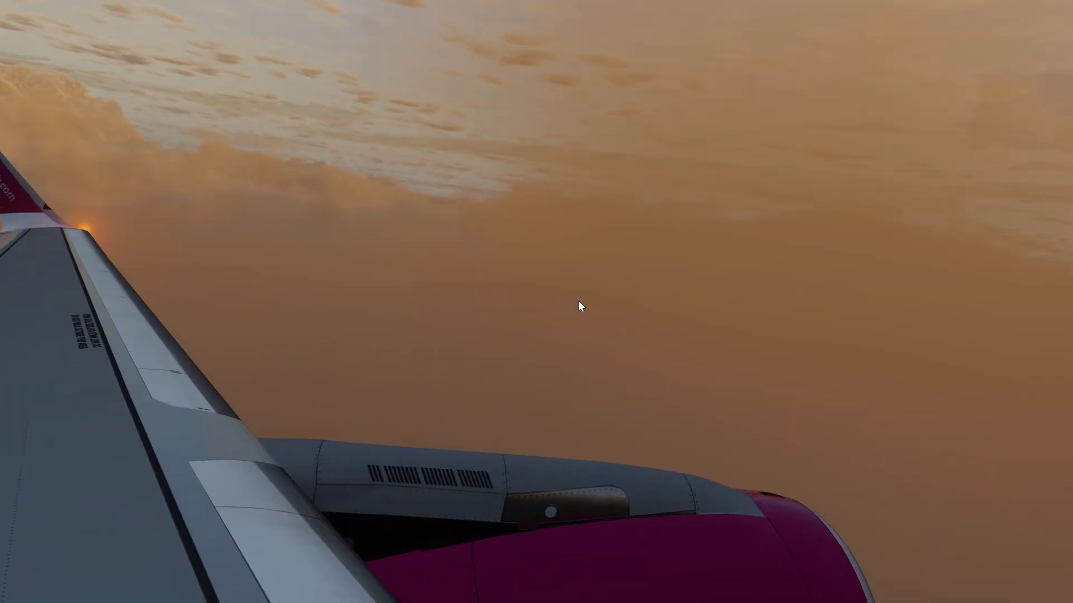
{"action": "key", "text": "alt+3"}
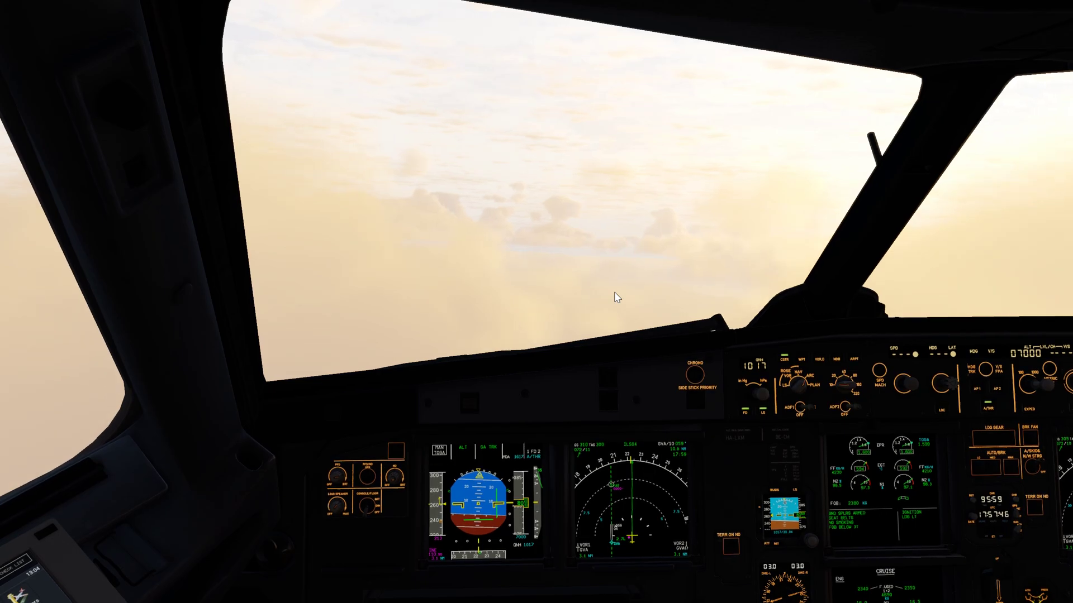
{"action": "left_click_drag", "start_coordinate": [620, 281], "coordinate": [644, 257]}
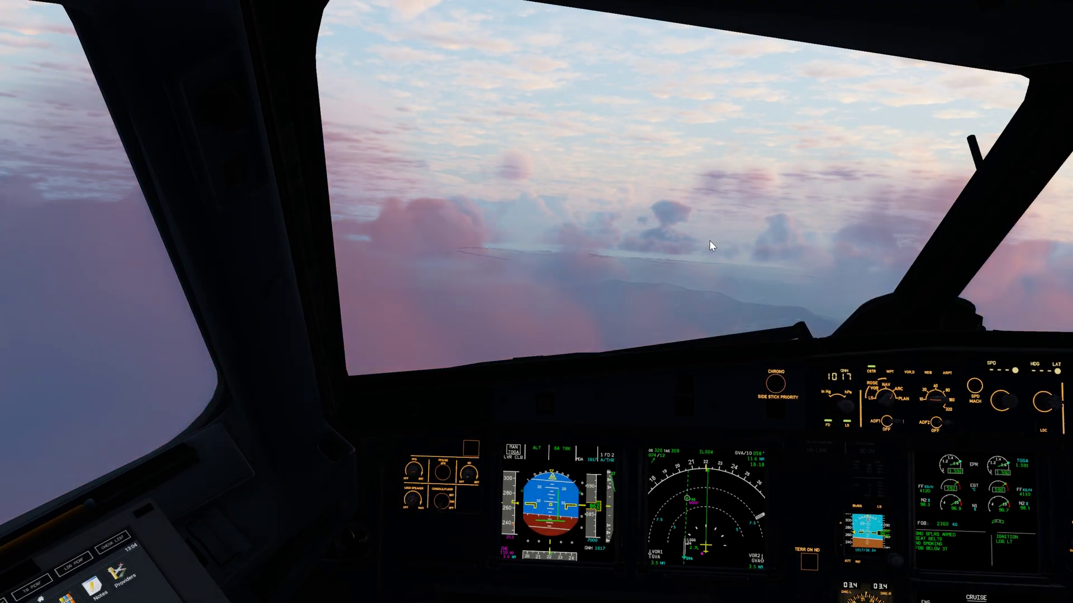
Step: Examine the clouds through the cockpit's side and front windows and over the wing at different times of day
{"action": "left_click_drag", "start_coordinate": [709, 240], "coordinate": [609, 272]}
{"action": "scroll", "coordinate": [607, 267], "scroll_direction": "down", "scroll_amount": 5}
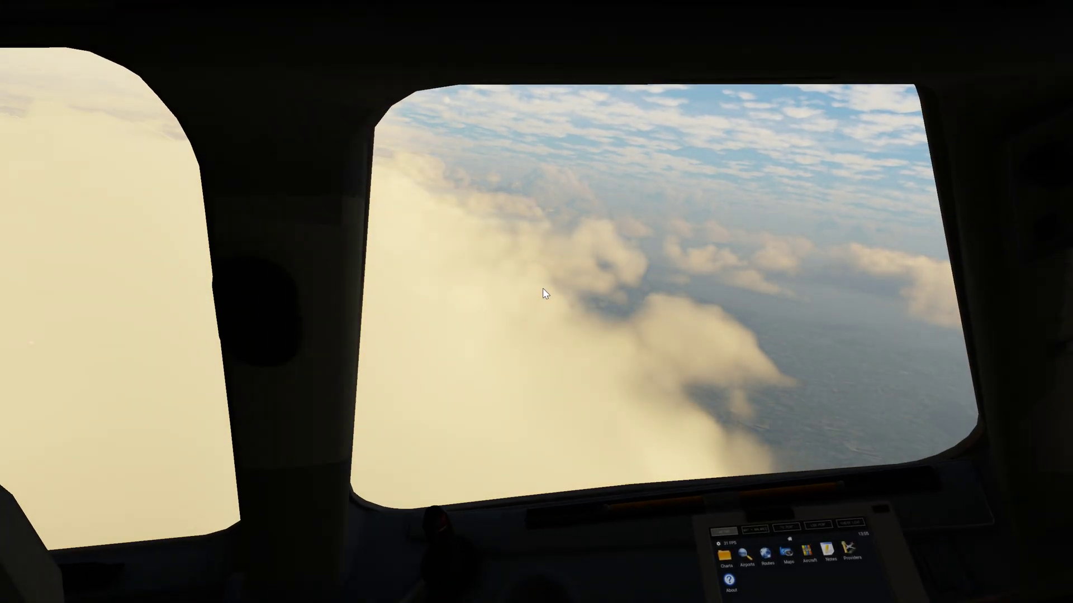
{"action": "left_click_drag", "start_coordinate": [494, 301], "coordinate": [577, 295]}
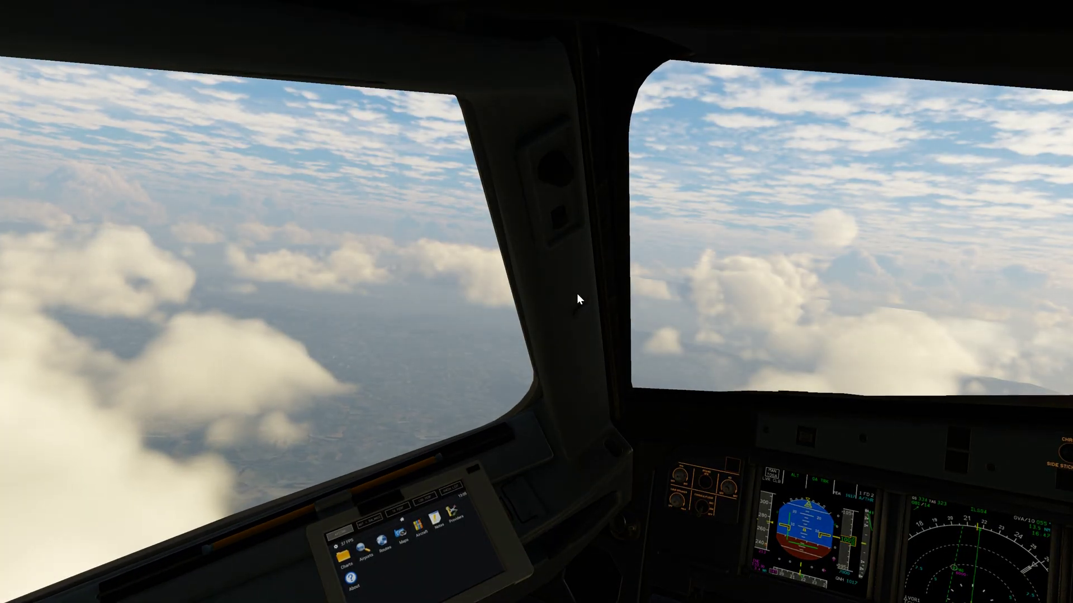
{"action": "key", "text": "a"}
{"action": "key", "text": "a"}
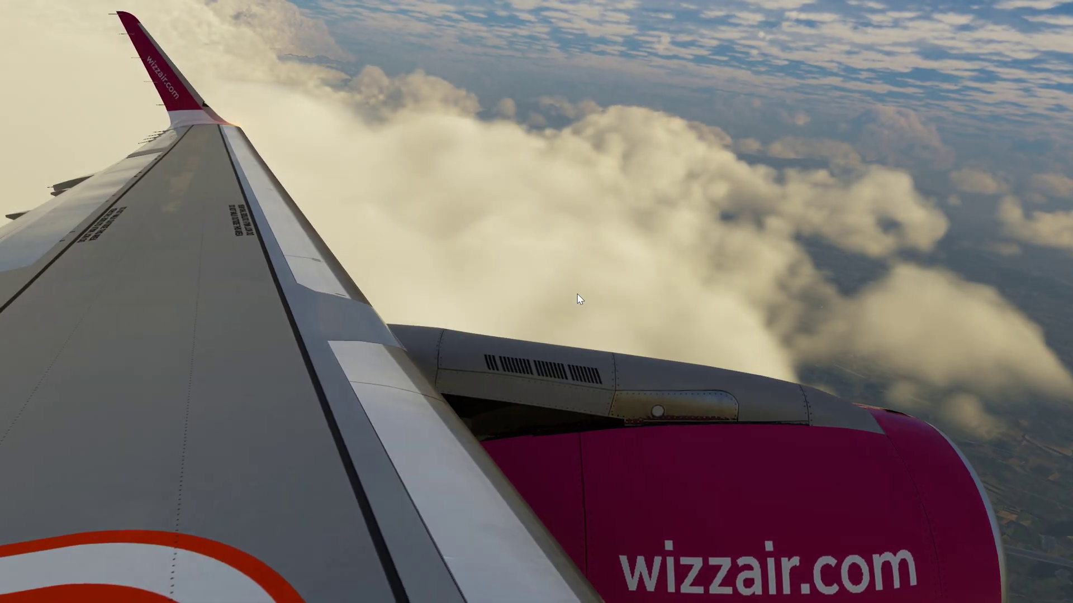
{"action": "key", "text": "a"}
{"action": "key", "text": "ctrl+x"}
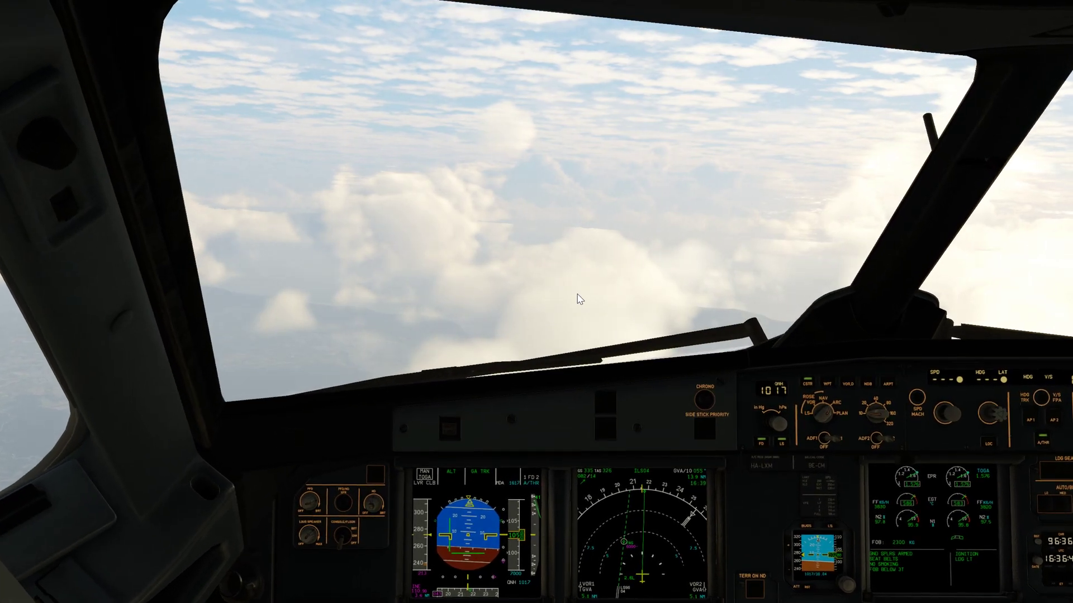